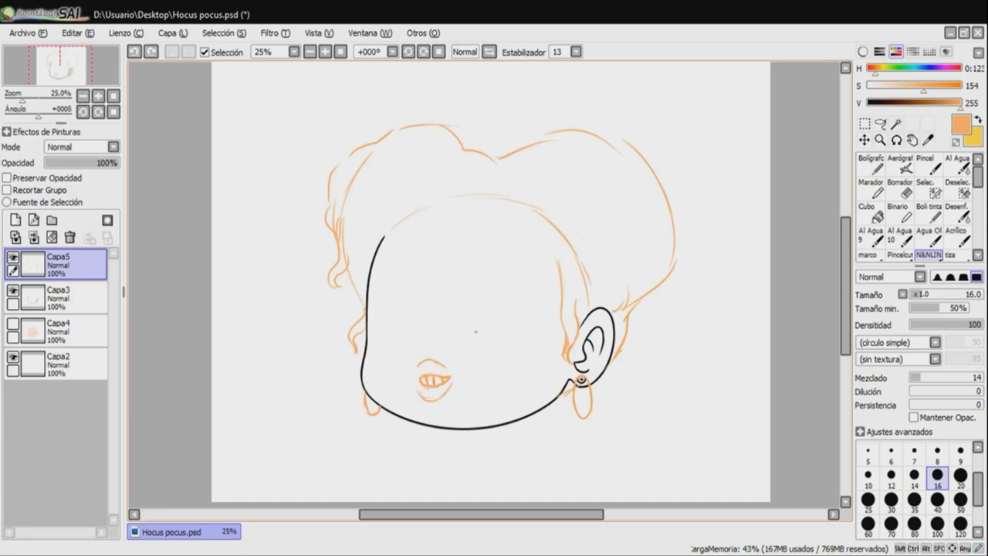
- Sketch the V-shaped hairline in orange and shade an oval blush patch on each cheek
{"action": "key", "text": "ctrl+z"}
{"action": "key", "text": "m"}
{"action": "left_click_drag", "start_coordinate": [374, 353], "coordinate": [390, 365]}
{"action": "left_click_drag", "start_coordinate": [521, 349], "coordinate": [540, 367]}
{"action": "key", "text": "n"}
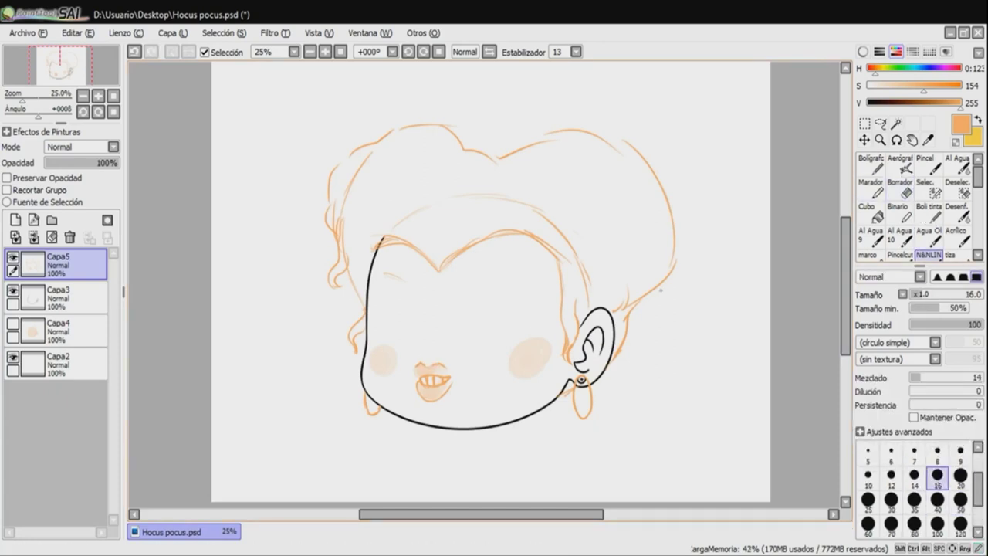
- Sketch the slanted eyebrows and delete the sketched mouth
{"action": "left_click_drag", "start_coordinate": [465, 296], "coordinate": [510, 276]}
{"action": "key", "text": "a"}
{"action": "left_click_drag", "start_coordinate": [409, 360], "coordinate": [412, 361]}
{"action": "key", "text": "Delete"}
{"action": "key", "text": "ctrl+d"}
- Sketch the center parting, wavy inner strands and flicked curls around both hair buns
{"action": "key", "text": "n"}
{"action": "left_click_drag", "start_coordinate": [409, 226], "coordinate": [432, 268]}
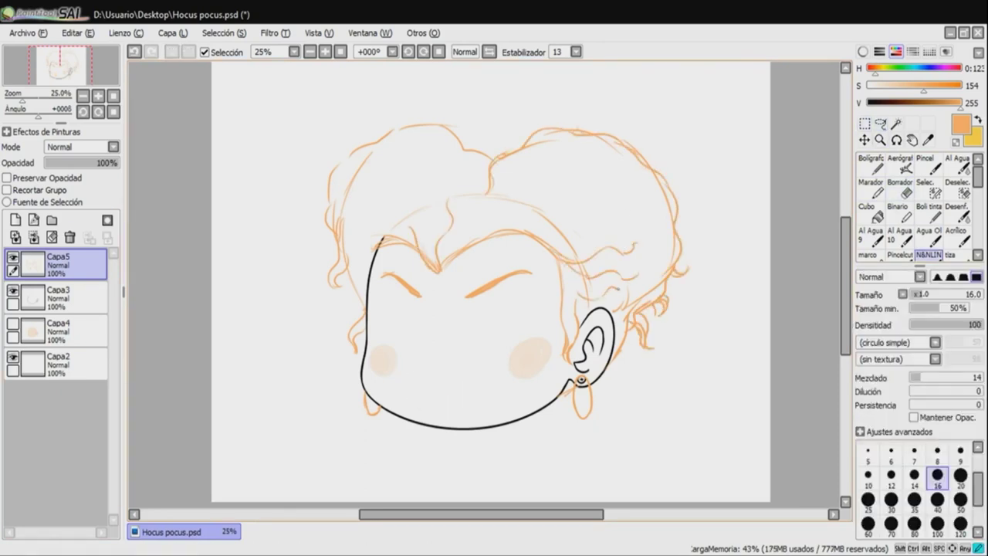
{"action": "left_click_drag", "start_coordinate": [601, 203], "coordinate": [633, 193]}
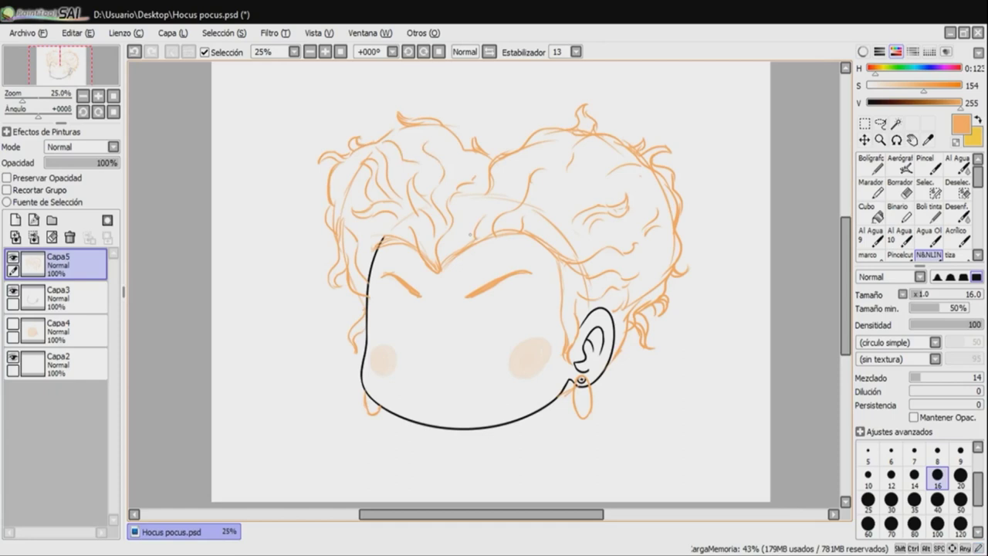
- Sketch both eyes with round irises and winged upper lashes, and redraw the lips as a small parted pout
{"action": "left_click_drag", "start_coordinate": [382, 307], "coordinate": [413, 320]}
{"action": "left_click_drag", "start_coordinate": [473, 340], "coordinate": [529, 312]}
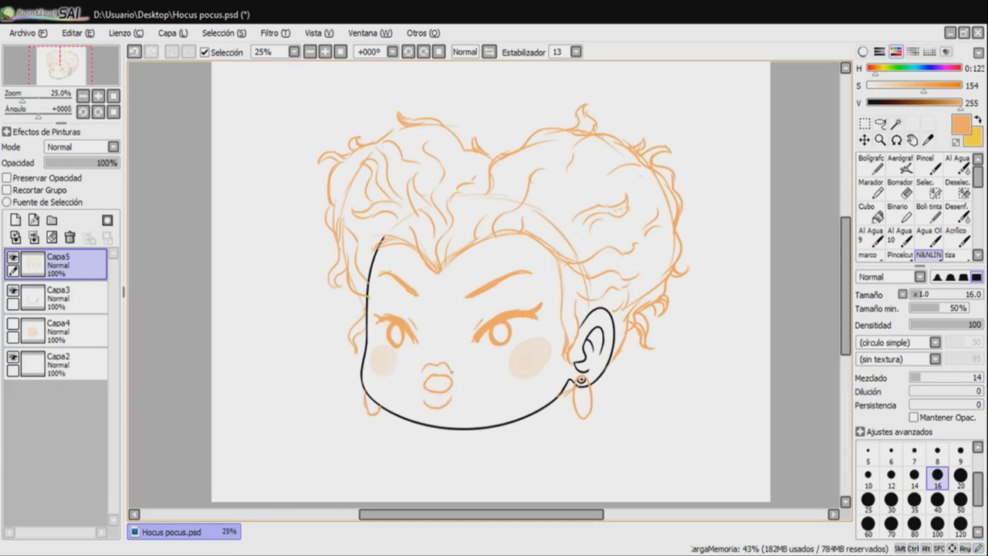
{"action": "key", "text": "e"}
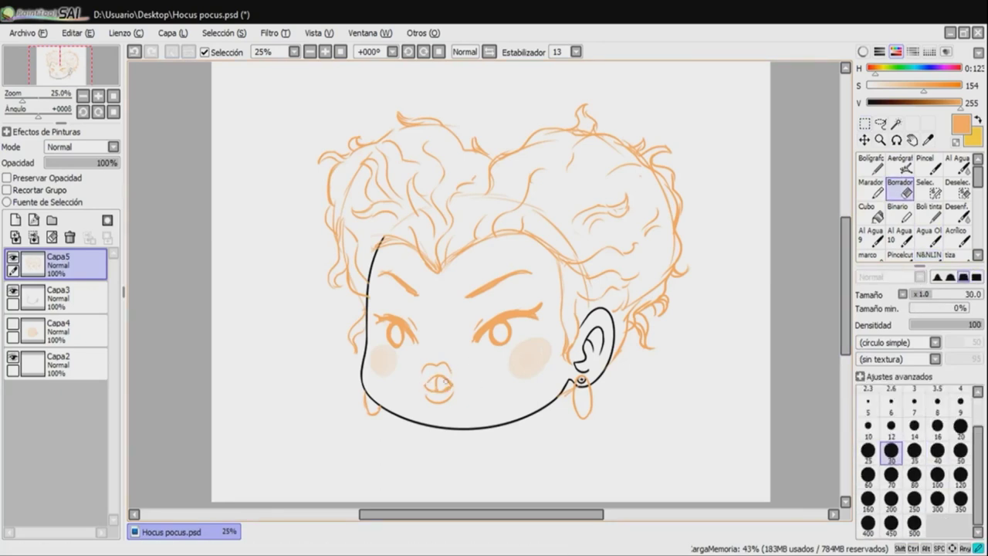
- Select the sketched lips, free-transform them and save the file
{"action": "key", "text": "m"}
{"action": "left_click_drag", "start_coordinate": [415, 357], "coordinate": [462, 384]}
{"action": "key", "text": "ctrl+t"}
{"action": "key", "text": "Return"}
{"action": "key", "text": "ctrl+s"}
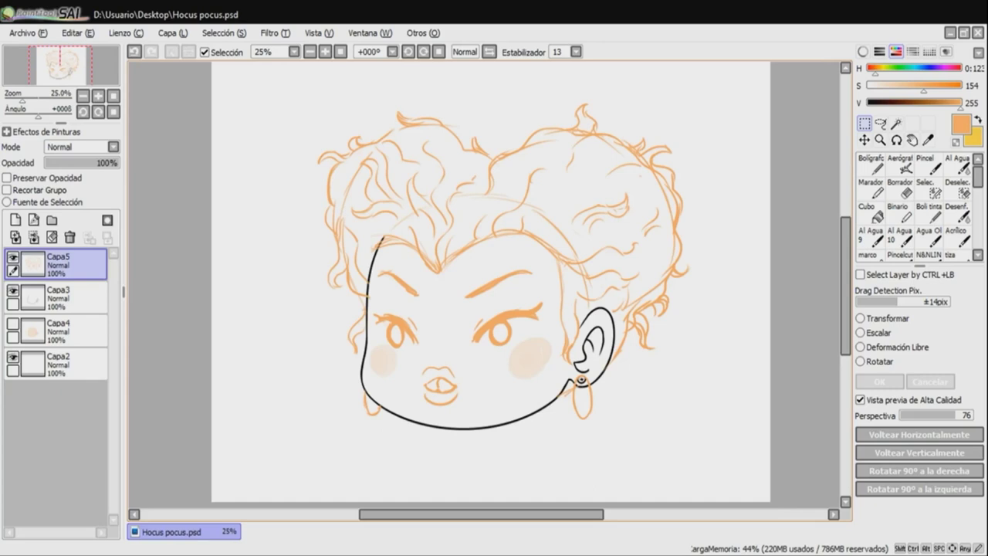
- Lower the sketch layer's opacity to 47% and add a new layer beneath it
{"action": "left_click_drag", "start_coordinate": [118, 163], "coordinate": [79, 163]}
{"action": "left_click", "coordinate": [16, 219]}
{"action": "scroll", "coordinate": [486, 285], "scroll_direction": "up", "scroll_amount": 2}
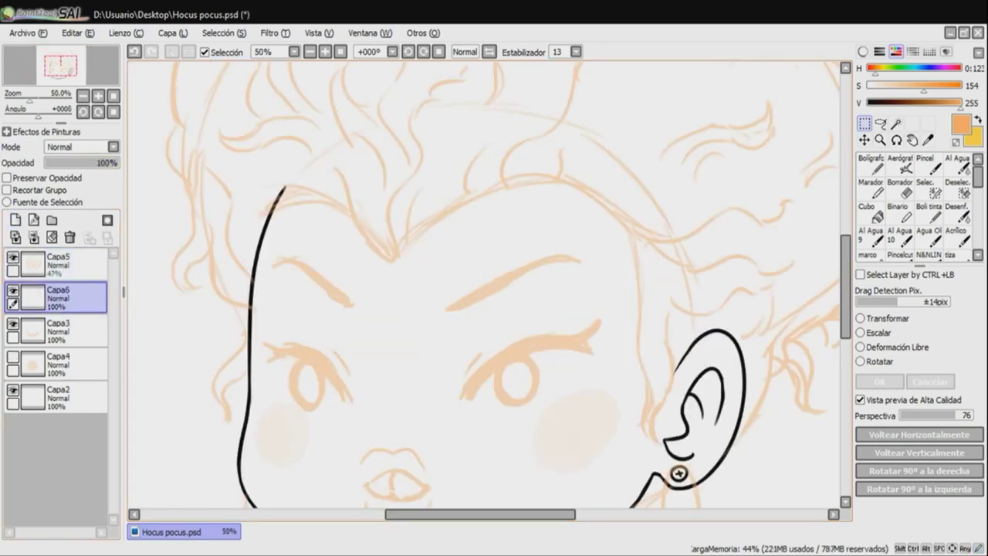
- Move line-art layer Capa3 to the top of the stack and ink the hair locks beside the face in black at size 14
{"action": "left_click", "coordinate": [899, 188]}
{"action": "left_click", "coordinate": [30, 329]}
{"action": "key", "text": "n"}
{"action": "left_click_drag", "start_coordinate": [703, 390], "coordinate": [837, 413]}
{"action": "left_click_drag", "start_coordinate": [413, 284], "coordinate": [394, 378]}
{"action": "left_click_drag", "start_coordinate": [54, 330], "coordinate": [54, 259]}
{"action": "left_click_drag", "start_coordinate": [413, 307], "coordinate": [392, 382]}
{"action": "left_click_drag", "start_coordinate": [540, 347], "coordinate": [359, 305]}
{"action": "left_click_drag", "start_coordinate": [600, 143], "coordinate": [636, 343]}
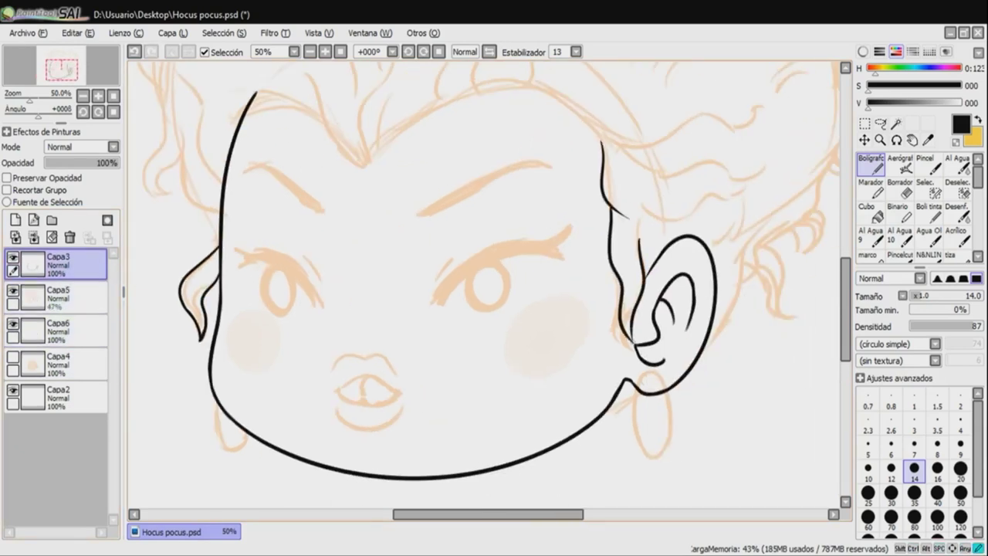
- Ink the wavy strands above the ear and the flicked curls behind it
{"action": "left_click_drag", "start_coordinate": [540, 308], "coordinate": [447, 405]}
{"action": "left_click_drag", "start_coordinate": [563, 363], "coordinate": [639, 297]}
{"action": "left_click_drag", "start_coordinate": [544, 266], "coordinate": [683, 258]}
{"action": "left_click_drag", "start_coordinate": [640, 407], "coordinate": [594, 345]}
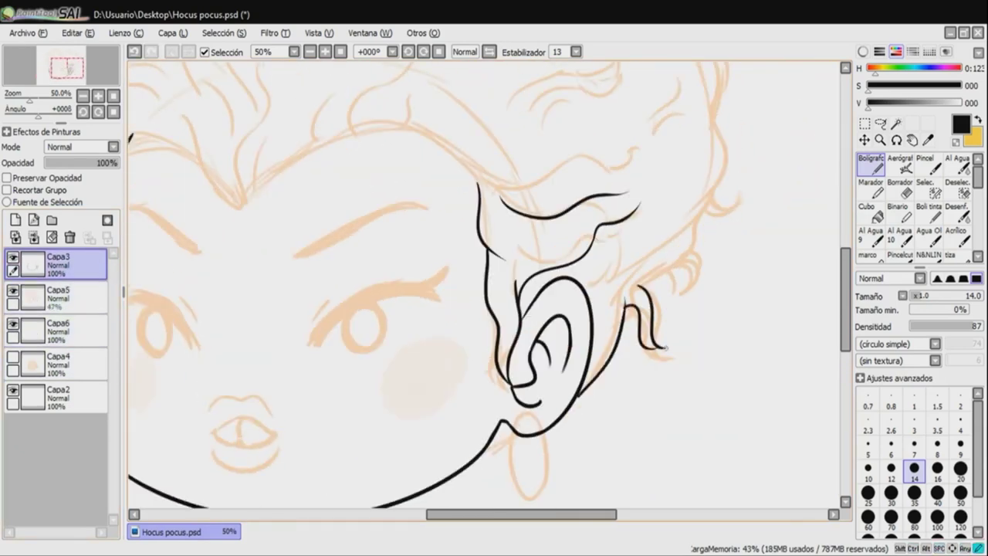
{"action": "left_click_drag", "start_coordinate": [692, 244], "coordinate": [689, 277]}
{"action": "left_click_drag", "start_coordinate": [728, 216], "coordinate": [728, 331]}
{"action": "left_click_drag", "start_coordinate": [695, 231], "coordinate": [695, 277]}
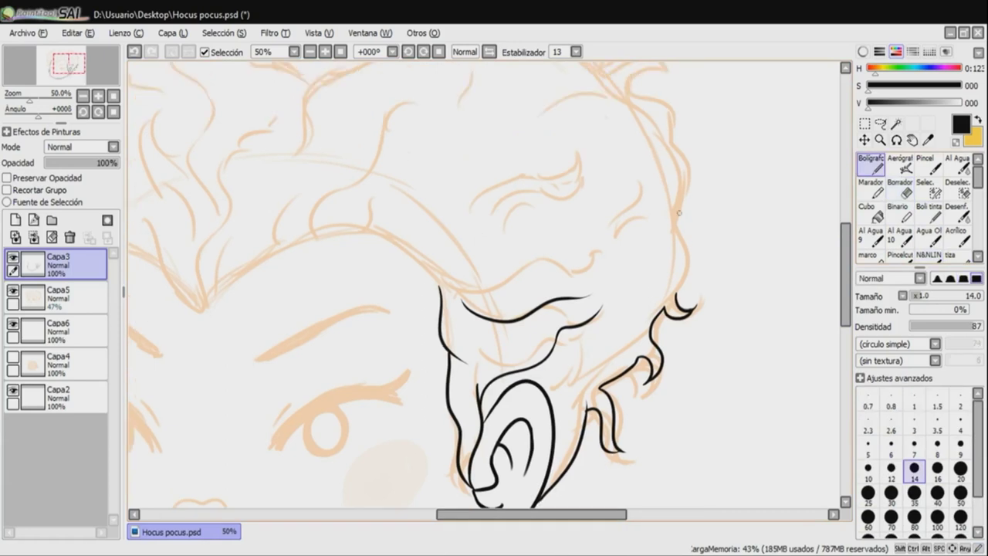
- Ink the outline of the larger hair bun on the ear side, with its pointed curls and short inner strands
{"action": "left_click_drag", "start_coordinate": [687, 205], "coordinate": [683, 293]}
{"action": "left_click_drag", "start_coordinate": [695, 196], "coordinate": [695, 231]}
{"action": "mouse_move", "coordinate": [632, 162]}
{"action": "left_mouse_down"}
{"action": "mouse_move", "coordinate": [673, 193]}
{"action": "mouse_move", "coordinate": [714, 303]}
{"action": "left_mouse_up"}
{"action": "mouse_move", "coordinate": [641, 170]}
{"action": "left_mouse_down"}
{"action": "mouse_move", "coordinate": [585, 240]}
{"action": "mouse_move", "coordinate": [671, 188]}
{"action": "left_mouse_up"}
{"action": "left_click_drag", "start_coordinate": [679, 154], "coordinate": [706, 207]}
{"action": "mouse_move", "coordinate": [639, 76]}
{"action": "left_mouse_down"}
{"action": "mouse_move", "coordinate": [594, 131]}
{"action": "mouse_move", "coordinate": [425, 274]}
{"action": "left_mouse_up"}
{"action": "left_click_drag", "start_coordinate": [654, 133], "coordinate": [754, 142]}
{"action": "left_click_drag", "start_coordinate": [622, 117], "coordinate": [578, 147]}
{"action": "left_click_drag", "start_coordinate": [614, 155], "coordinate": [604, 204]}
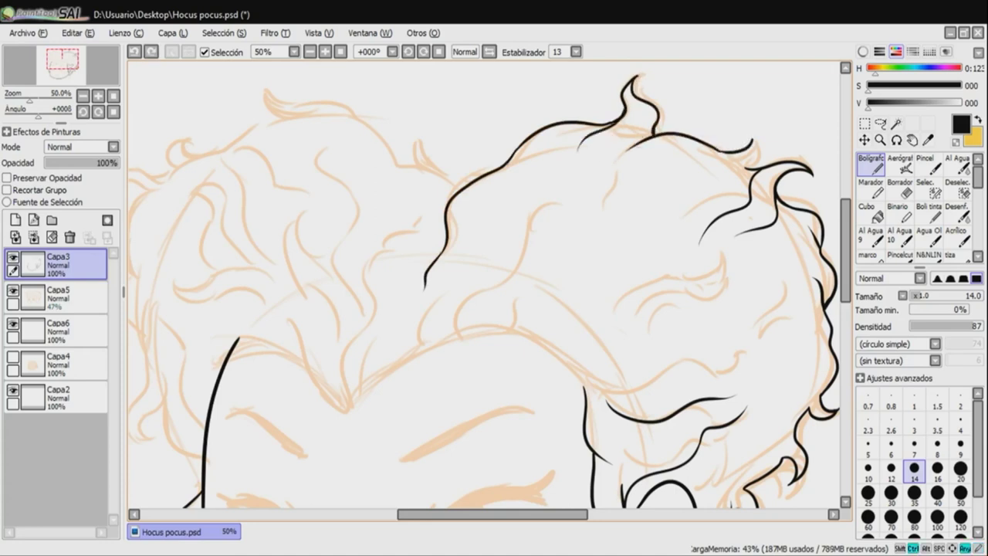
- Ink the outline, flicked curls and hanging side locks of the smaller hair bun on the far side
{"action": "scroll", "coordinate": [486, 286], "scroll_direction": "down", "scroll_amount": 5}
{"action": "scroll", "coordinate": [486, 285], "scroll_direction": "up", "scroll_amount": 2}
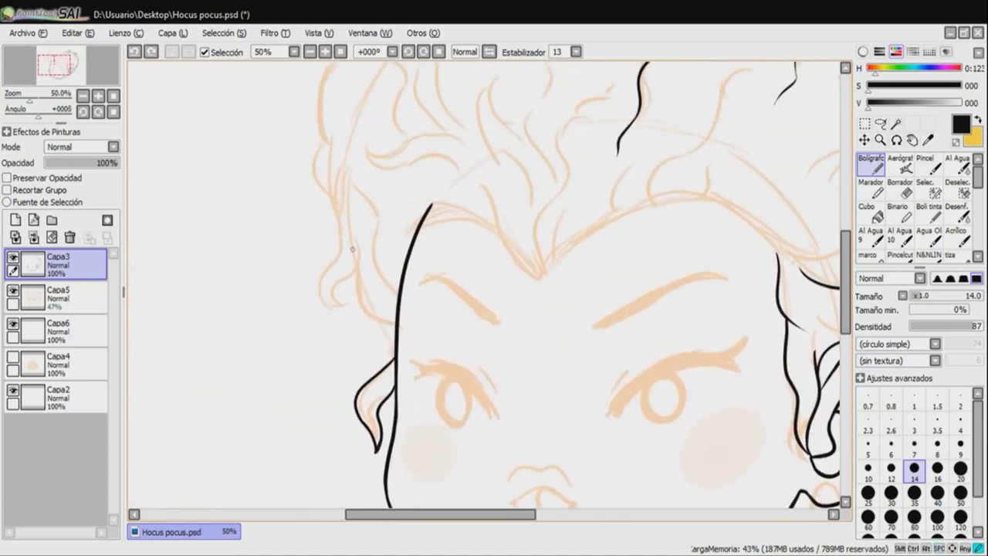
{"action": "scroll", "coordinate": [486, 285], "scroll_direction": "up", "scroll_amount": 2}
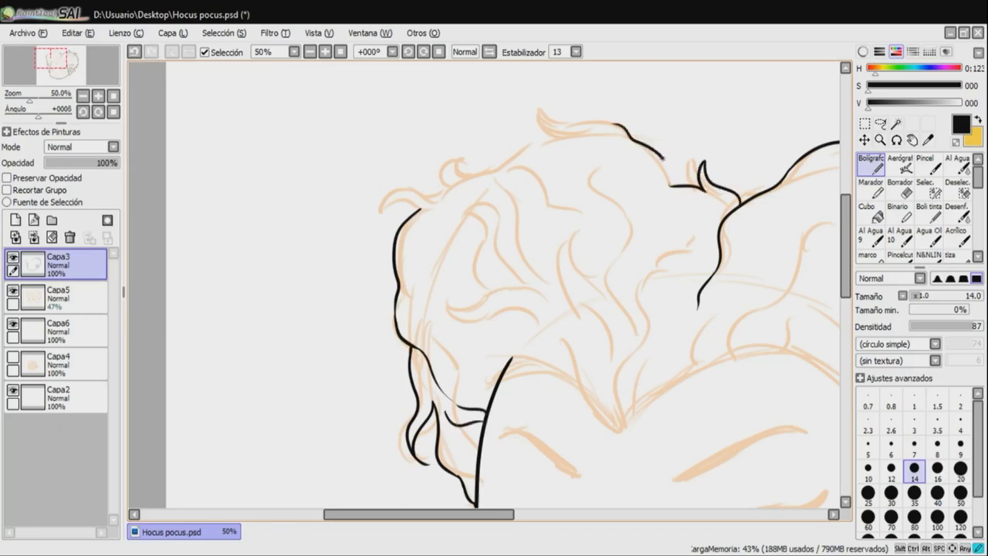
{"action": "mouse_move", "coordinate": [536, 114]}
{"action": "left_mouse_down"}
{"action": "mouse_move", "coordinate": [461, 160]}
{"action": "mouse_move", "coordinate": [437, 193]}
{"action": "mouse_move", "coordinate": [380, 216]}
{"action": "left_mouse_up"}
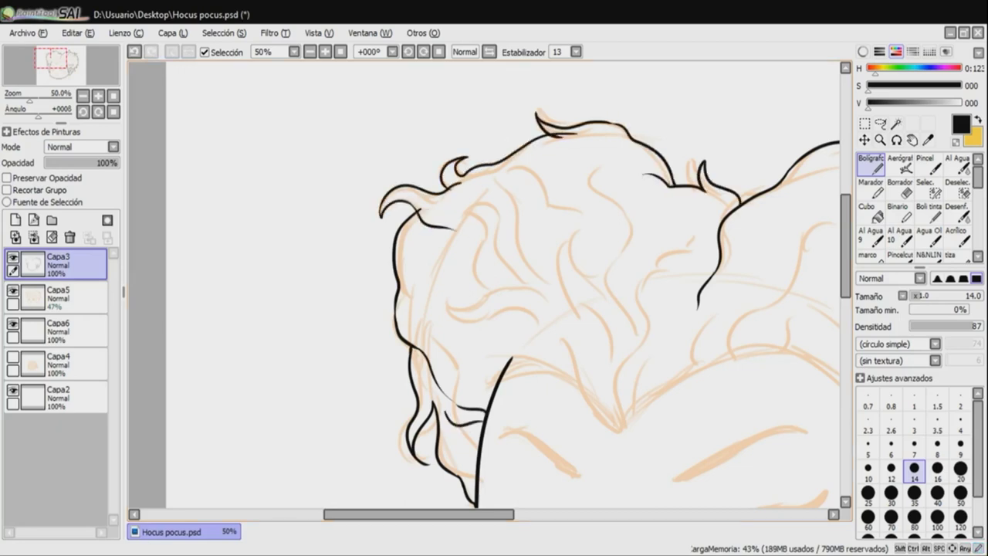
- Ink the pointed hairline across the forehead and the wavy strands inside the larger bun
{"action": "scroll", "coordinate": [487, 285], "scroll_direction": "down", "scroll_amount": 3}
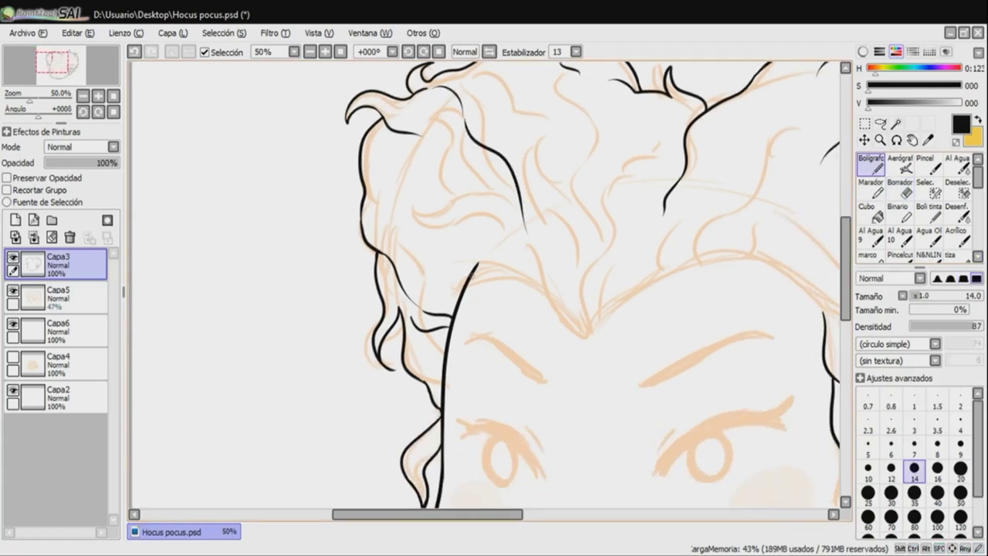
{"action": "left_click_drag", "start_coordinate": [540, 297], "coordinate": [652, 170]}
{"action": "mouse_move", "coordinate": [615, 307]}
{"action": "left_mouse_down"}
{"action": "mouse_move", "coordinate": [749, 245]}
{"action": "mouse_move", "coordinate": [571, 291]}
{"action": "left_mouse_up"}
{"action": "left_click_drag", "start_coordinate": [571, 246], "coordinate": [605, 318]}
{"action": "scroll", "coordinate": [486, 285], "scroll_direction": "right", "scroll_amount": 3}
{"action": "left_click_drag", "start_coordinate": [694, 311], "coordinate": [552, 372]}
{"action": "left_click_drag", "start_coordinate": [510, 297], "coordinate": [629, 255]}
{"action": "left_click_drag", "start_coordinate": [609, 199], "coordinate": [488, 303]}
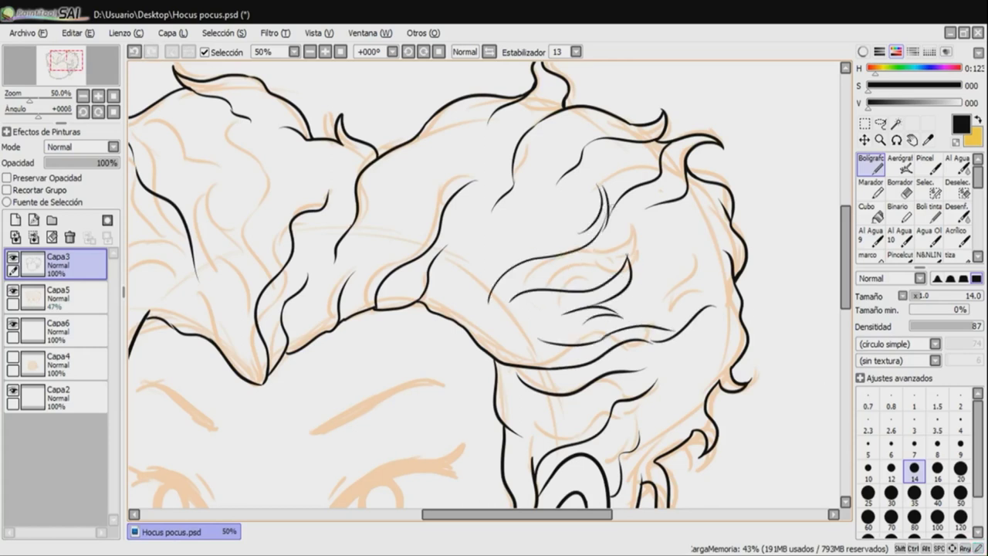
- Ink the curling inner strands of the smaller hair bun
{"action": "scroll", "coordinate": [487, 285], "scroll_direction": "left", "scroll_amount": 3}
{"action": "left_click_drag", "start_coordinate": [239, 170], "coordinate": [300, 233]}
{"action": "left_click_drag", "start_coordinate": [222, 222], "coordinate": [321, 255]}
{"action": "mouse_move", "coordinate": [224, 232]}
{"action": "left_mouse_down"}
{"action": "mouse_move", "coordinate": [342, 291]}
{"action": "mouse_move", "coordinate": [378, 327]}
{"action": "left_mouse_up"}
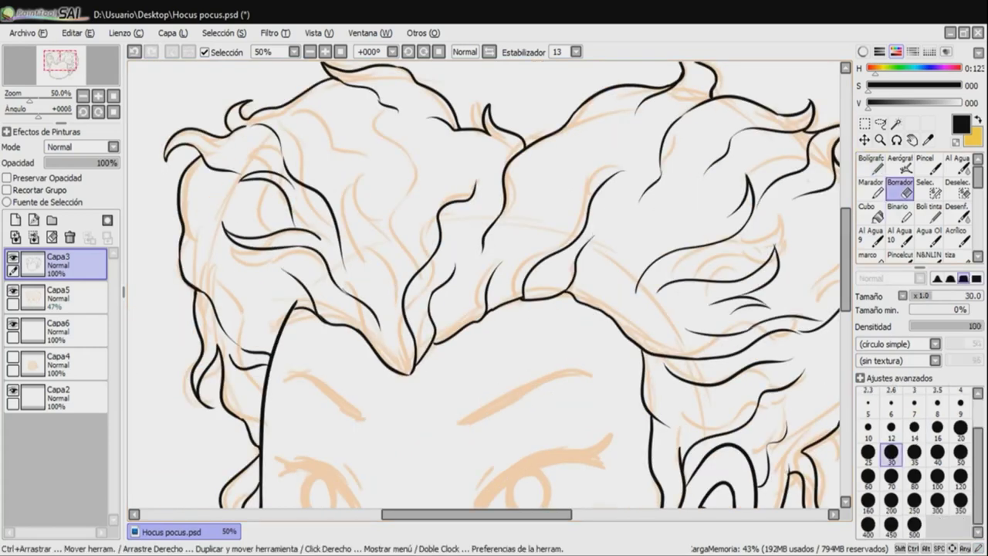
{"action": "left_click_drag", "start_coordinate": [304, 158], "coordinate": [363, 223]}
{"action": "mouse_move", "coordinate": [429, 162]}
{"action": "left_mouse_down"}
{"action": "mouse_move", "coordinate": [378, 261]}
{"action": "mouse_move", "coordinate": [364, 214]}
{"action": "left_mouse_up"}
{"action": "left_click_drag", "start_coordinate": [421, 111], "coordinate": [340, 142]}
- Ink the eyebrow on the ear side as a thick stroke tapering at both ends
{"action": "scroll", "coordinate": [462, 261], "scroll_direction": "down", "scroll_amount": 5}
{"action": "left_click_drag", "start_coordinate": [464, 261], "coordinate": [583, 206]}
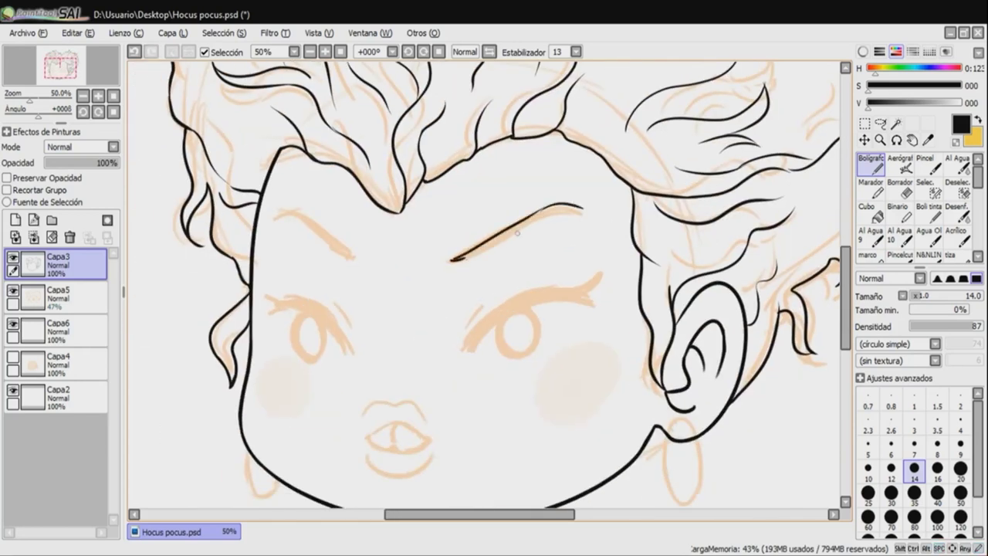
{"action": "key", "text": "e"}
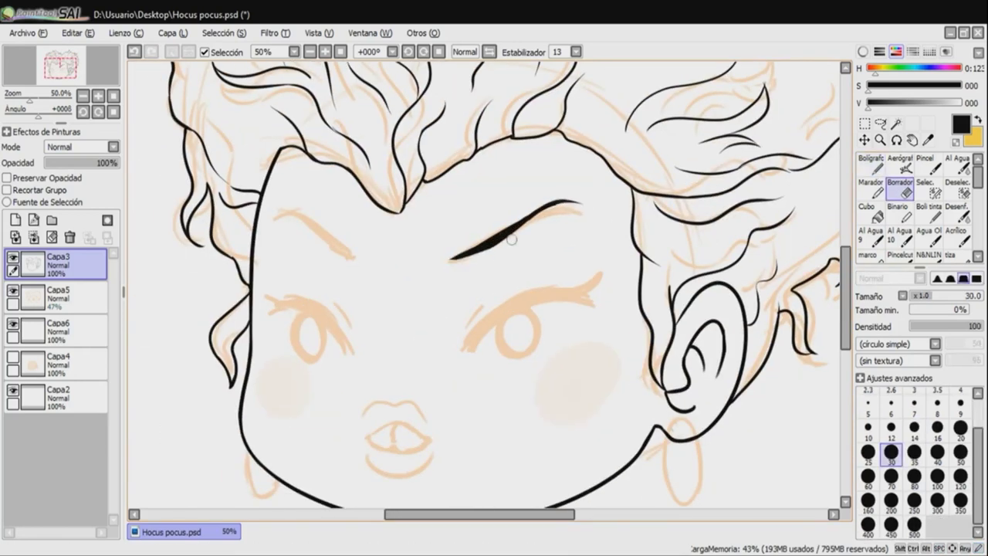
- Copy the inked eyebrow, paste it and mirror and distort the copy to fit the other eyebrow sketch
{"action": "key", "text": "m"}
{"action": "left_click_drag", "start_coordinate": [438, 191], "coordinate": [594, 271]}
{"action": "key", "text": "ctrl+c"}
{"action": "key", "text": "ctrl+v"}
{"action": "key", "text": "ctrl+t"}
{"action": "left_click_drag", "start_coordinate": [591, 235], "coordinate": [315, 239]}
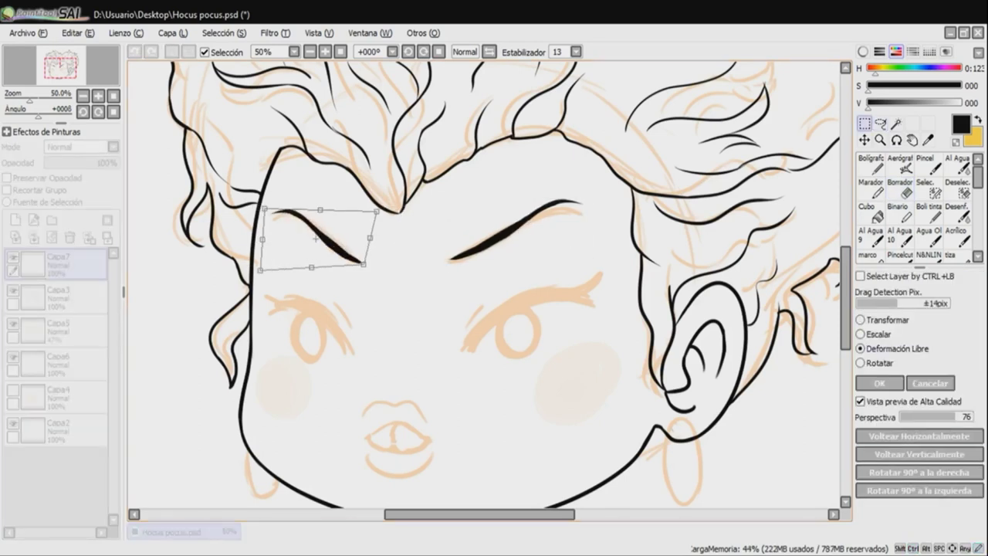
{"action": "key", "text": "Return"}
- Ink thick winged upper lash lines for both eyes on layer Capa8
{"action": "key", "text": "n"}
{"action": "mouse_move", "coordinate": [472, 329]}
{"action": "left_mouse_down"}
{"action": "mouse_move", "coordinate": [600, 282]}
{"action": "mouse_move", "coordinate": [579, 268]}
{"action": "mouse_move", "coordinate": [604, 267]}
{"action": "left_mouse_up"}
{"action": "left_click_drag", "start_coordinate": [579, 275], "coordinate": [602, 256]}
{"action": "key", "text": "ctrl+z"}
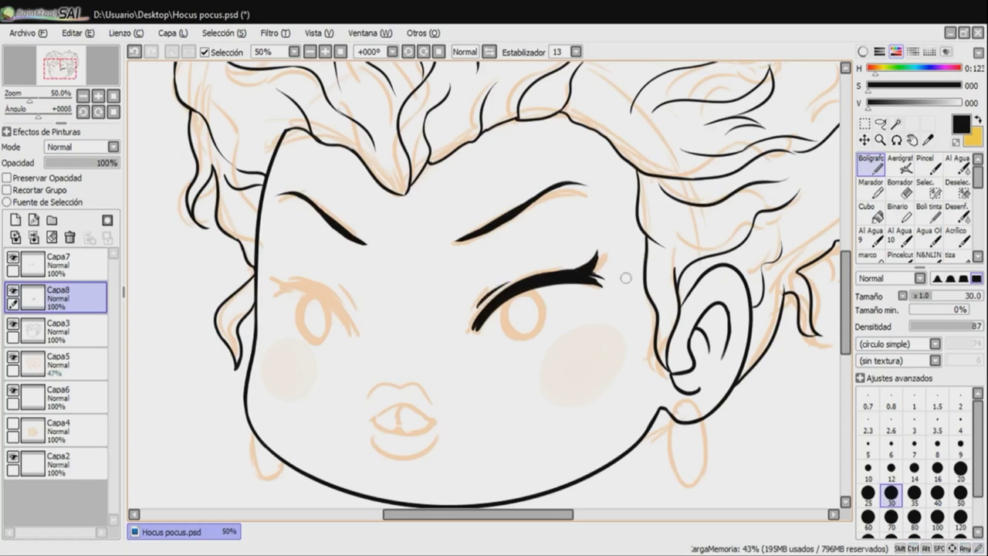
{"action": "key", "text": "ctrl+z"}
{"action": "left_click_drag", "start_coordinate": [279, 284], "coordinate": [357, 335]}
{"action": "left_click_drag", "start_coordinate": [289, 281], "coordinate": [271, 292]}
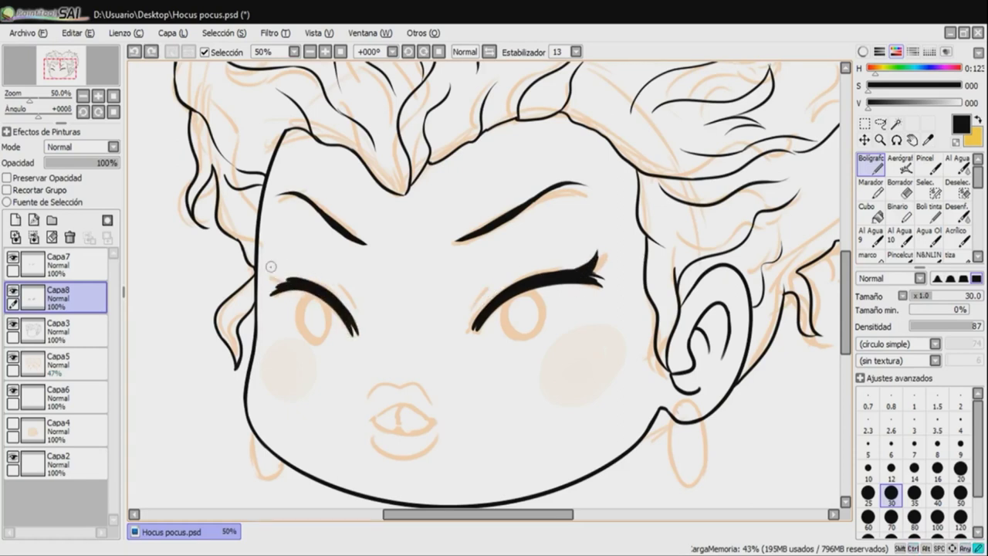
- Ink the round iris outlines of both eyes at brush size 16
{"action": "key", "text": "bracketleft"}
{"action": "key", "text": "bracketleft"}
{"action": "key", "text": "bracketleft"}
{"action": "left_click_drag", "start_coordinate": [516, 296], "coordinate": [517, 297]}
{"action": "key", "text": "ctrl+z"}
{"action": "left_click_drag", "start_coordinate": [298, 315], "coordinate": [298, 316]}
{"action": "key", "text": "ctrl+z"}
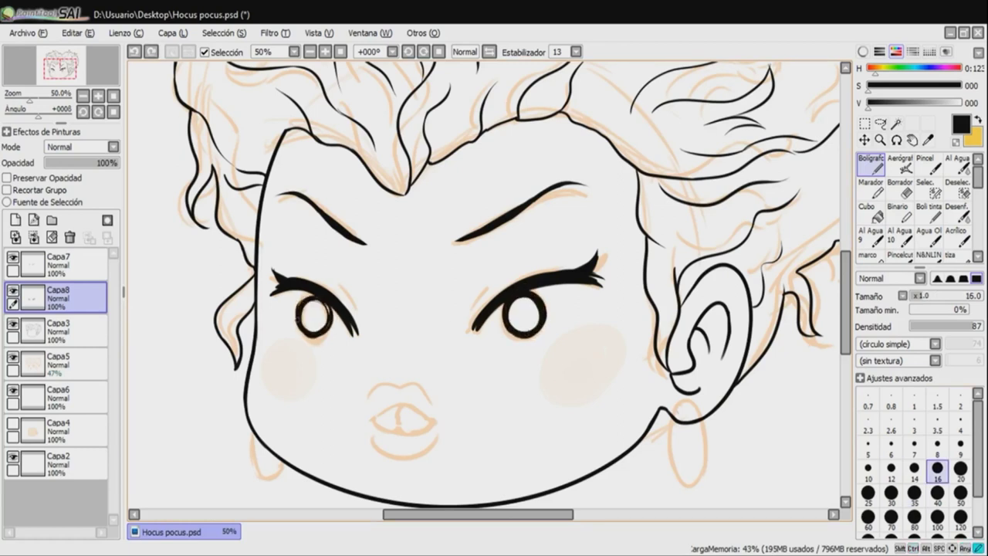
- Ink the parted lips, the curve below them and both oval earrings on layer Capa3
{"action": "left_click_drag", "start_coordinate": [385, 341], "coordinate": [406, 264]}
{"action": "left_click_drag", "start_coordinate": [293, 360], "coordinate": [296, 362]}
{"action": "left_click_drag", "start_coordinate": [296, 363], "coordinate": [253, 344]}
{"action": "left_click_drag", "start_coordinate": [665, 305], "coordinate": [725, 320]}
{"action": "left_click_drag", "start_coordinate": [475, 332], "coordinate": [507, 345]}
{"action": "mouse_move", "coordinate": [507, 345]}
{"action": "left_mouse_down"}
{"action": "mouse_move", "coordinate": [440, 347]}
{"action": "mouse_move", "coordinate": [502, 370]}
{"action": "left_mouse_up"}
{"action": "mouse_move", "coordinate": [434, 330]}
{"action": "left_mouse_down"}
{"action": "mouse_move", "coordinate": [471, 315]}
{"action": "mouse_move", "coordinate": [429, 385]}
{"action": "left_mouse_up"}
{"action": "key", "text": "e"}
{"action": "left_click", "coordinate": [83, 94]}
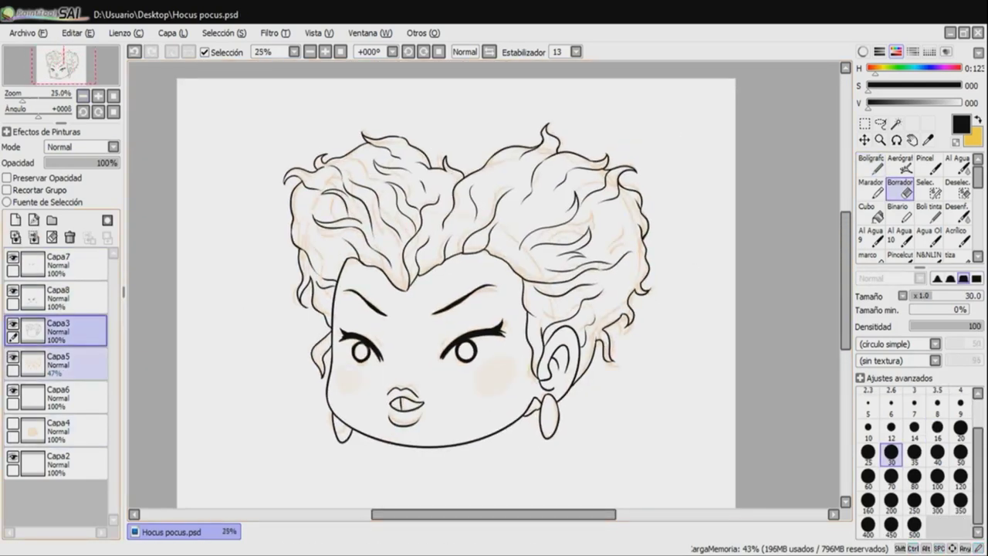
- Hide sketch layer Capa5 and show skin color layer Capa4
{"action": "left_click", "coordinate": [12, 357]}
{"action": "left_click", "coordinate": [13, 456]}
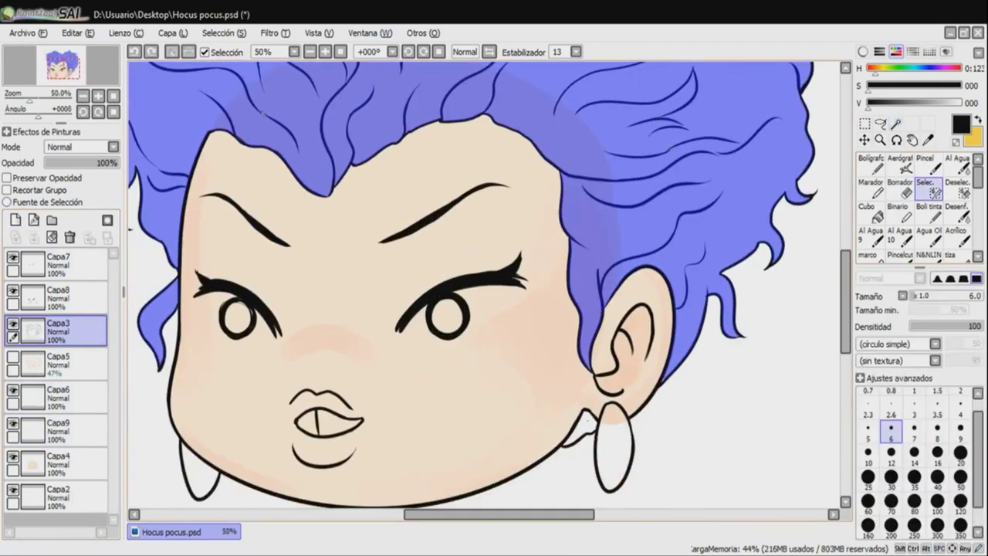
- Paint the missing gaps and line areas into the hair selection with the selection pen at sizes 35 and 12
{"action": "scroll", "coordinate": [490, 285], "scroll_direction": "up", "scroll_amount": 4}
{"action": "left_click", "coordinate": [914, 476]}
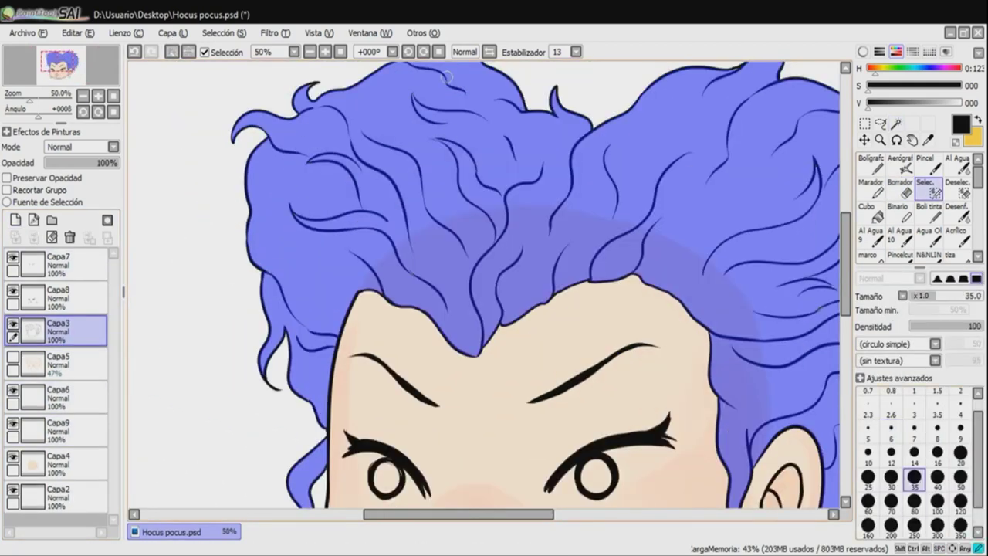
{"action": "scroll", "coordinate": [490, 285], "scroll_direction": "up", "scroll_amount": 2}
{"action": "left_click", "coordinate": [890, 452]}
{"action": "scroll", "coordinate": [490, 286], "scroll_direction": "down", "scroll_amount": 5}
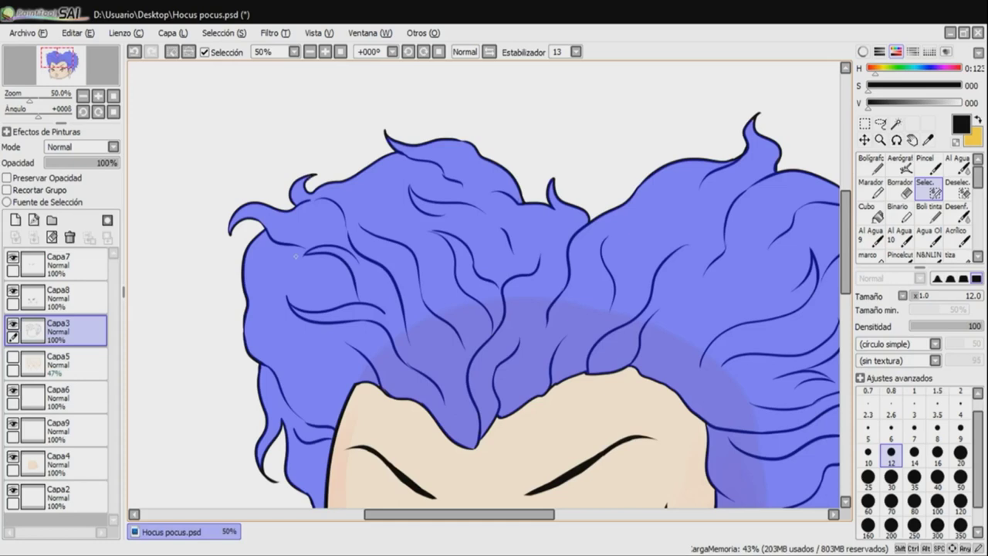
- Fill the selected hair with orange on layer Capa9
{"action": "key", "text": "minus"}
{"action": "left_click", "coordinate": [58, 431]}
{"action": "key", "text": "x"}
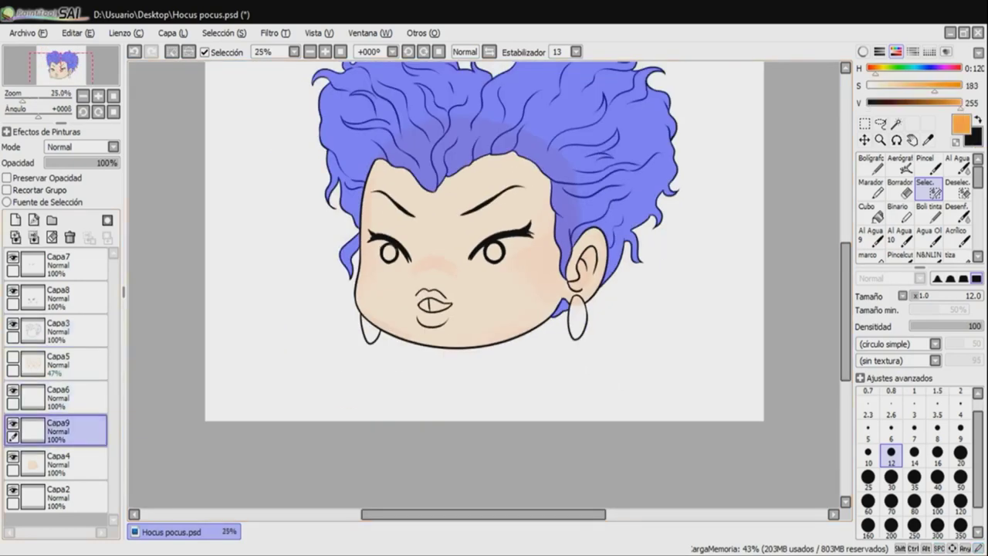
{"action": "left_click", "coordinate": [870, 212]}
{"action": "left_click", "coordinate": [432, 162]}
- Select both earrings, fill them with yellow on layer Capa6 and save the file
{"action": "left_click", "coordinate": [57, 397]}
{"action": "left_click", "coordinate": [598, 378]}
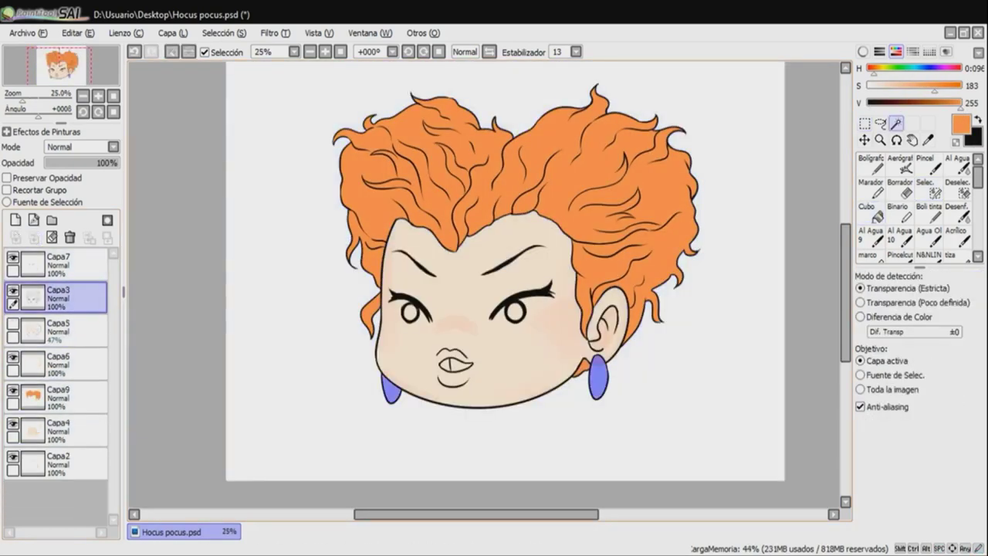
{"action": "left_click", "coordinate": [881, 68]}
{"action": "left_click", "coordinate": [598, 378]}
{"action": "key", "text": "ctrl+s"}
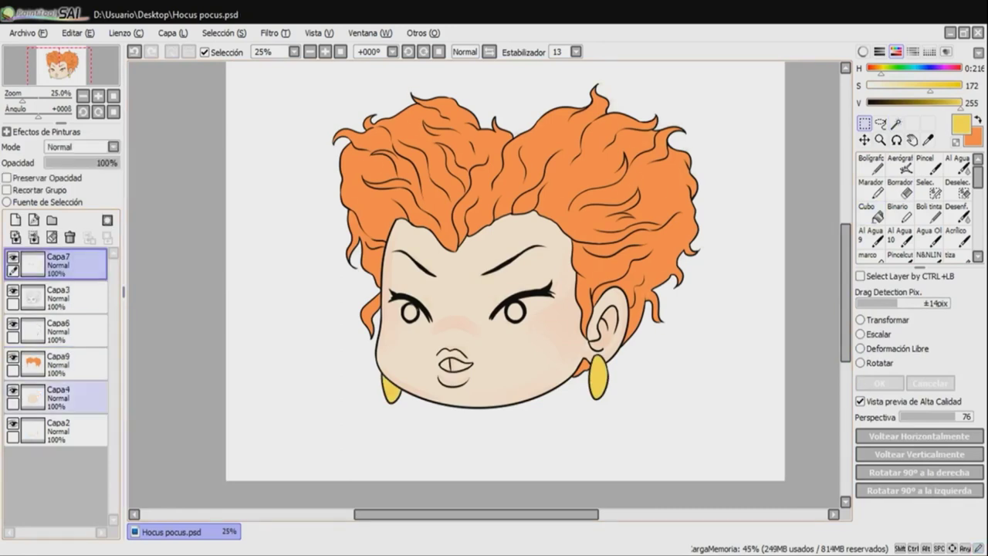
- Paint soft pink blush on both cheeks at size 120 on a Multiply layer and merge it into the layer below
{"action": "key", "text": "plus"}
{"action": "key", "text": "bracketright"}
{"action": "key", "text": "bracketright"}
{"action": "key", "text": "bracketright"}
{"action": "left_click_drag", "start_coordinate": [555, 349], "coordinate": [577, 351]}
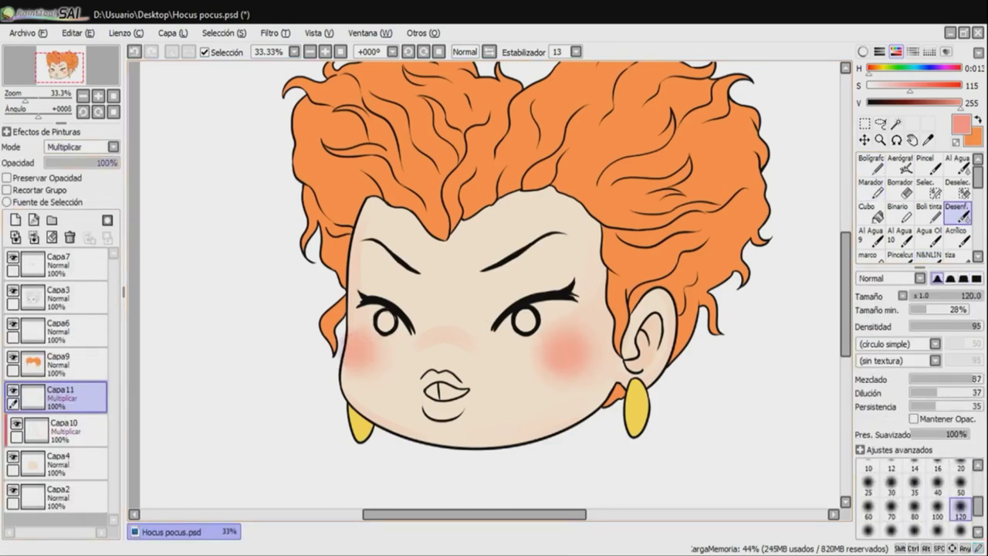
{"action": "key", "text": "ctrl+e"}
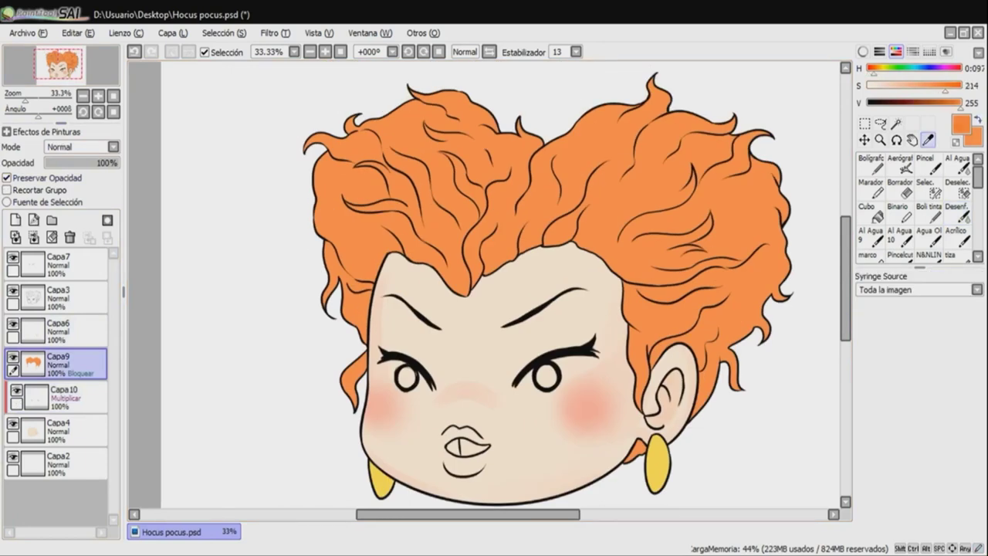
- Shade the hair on opacity-locked layer Capa9 with red-orange around the ear and deeper orange across the buns, using the marker up to size 120
{"action": "left_click", "coordinate": [891, 474]}
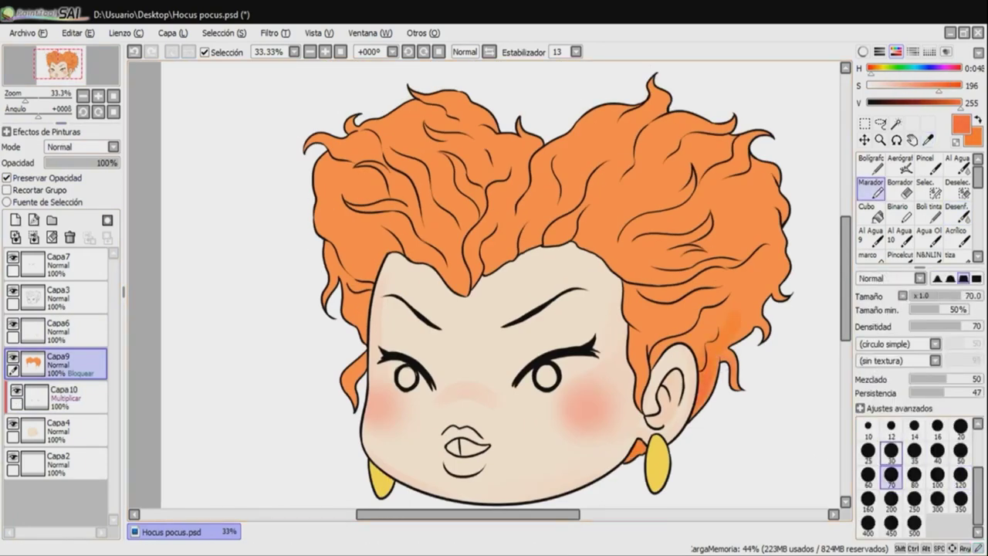
{"action": "left_click", "coordinate": [937, 474]}
{"action": "left_click_drag", "start_coordinate": [643, 315], "coordinate": [670, 280]}
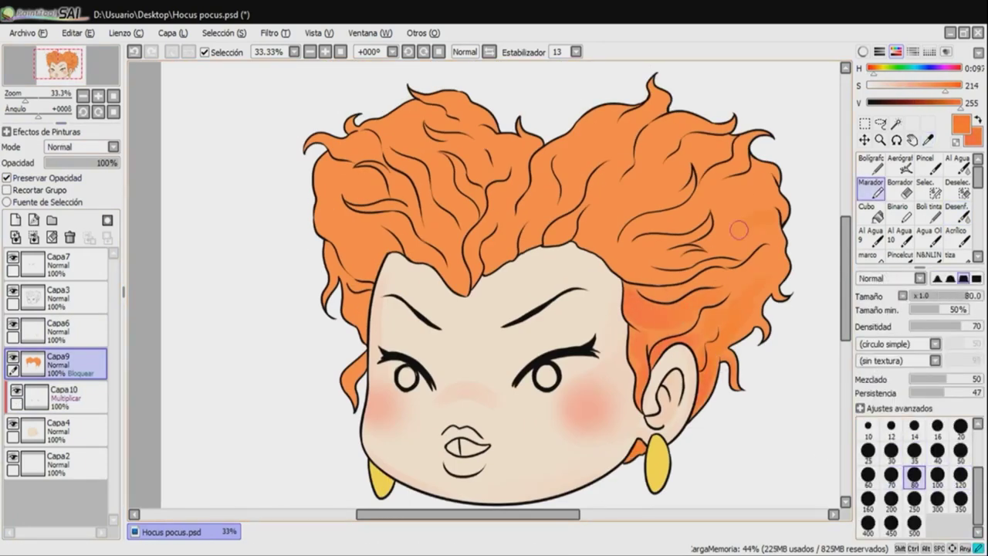
{"action": "left_click", "coordinate": [960, 474]}
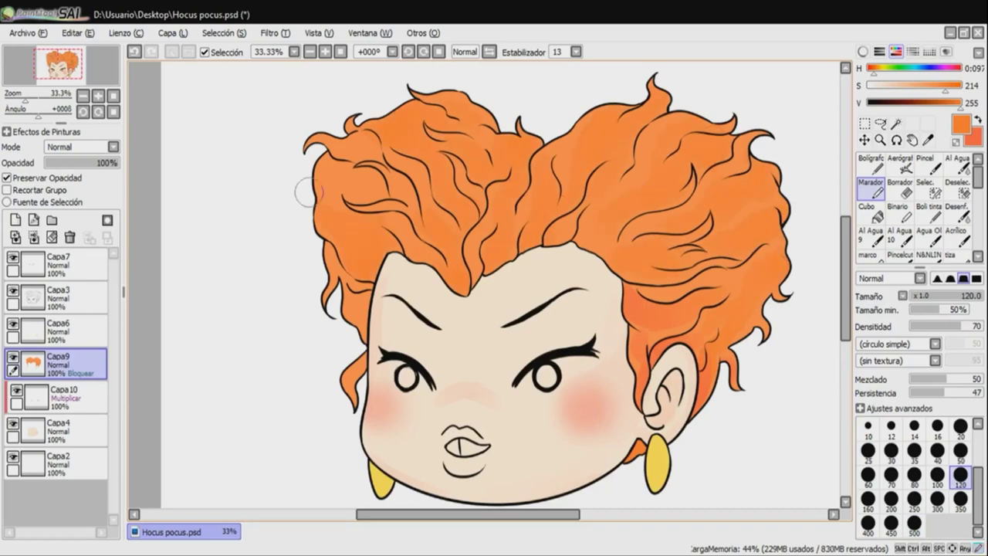
- Deepen the red-orange shading across both hair buns, using the marker at size 300 on a Multiplicar layer clipped to Capa9
{"action": "key", "text": "x"}
{"action": "key", "text": "x"}
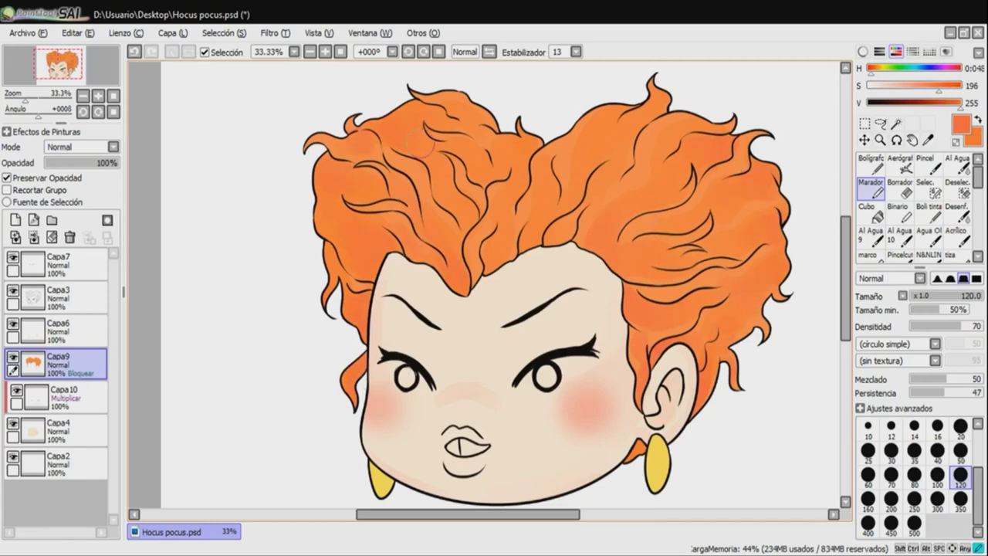
{"action": "left_click", "coordinate": [15, 219]}
{"action": "left_click", "coordinate": [7, 189]}
{"action": "left_click", "coordinate": [81, 147]}
{"action": "left_click", "coordinate": [77, 178]}
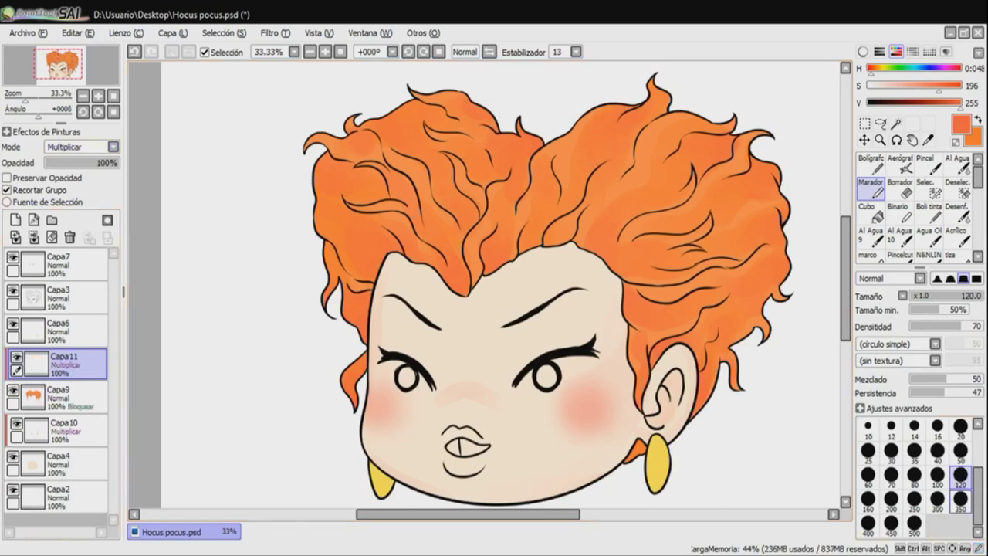
{"action": "left_click", "coordinate": [937, 497]}
{"action": "left_click_drag", "start_coordinate": [733, 231], "coordinate": [679, 324]}
{"action": "left_click_drag", "start_coordinate": [618, 223], "coordinate": [694, 124]}
{"action": "left_click_drag", "start_coordinate": [479, 154], "coordinate": [312, 184]}
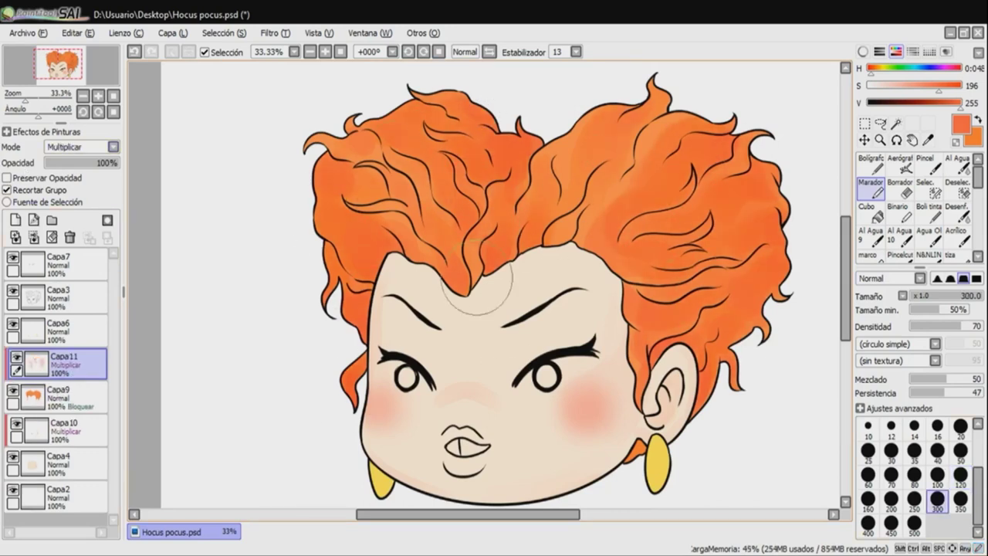
- Paint thin yellow highlight strands on the ear-side hair bun, on a new clipped Luminosidad layer with the pen at size 25
{"action": "left_click", "coordinate": [16, 219]}
{"action": "left_click", "coordinate": [81, 146]}
{"action": "left_click", "coordinate": [77, 224]}
{"action": "key", "text": "n"}
{"action": "left_click_drag", "start_coordinate": [648, 116], "coordinate": [632, 166]}
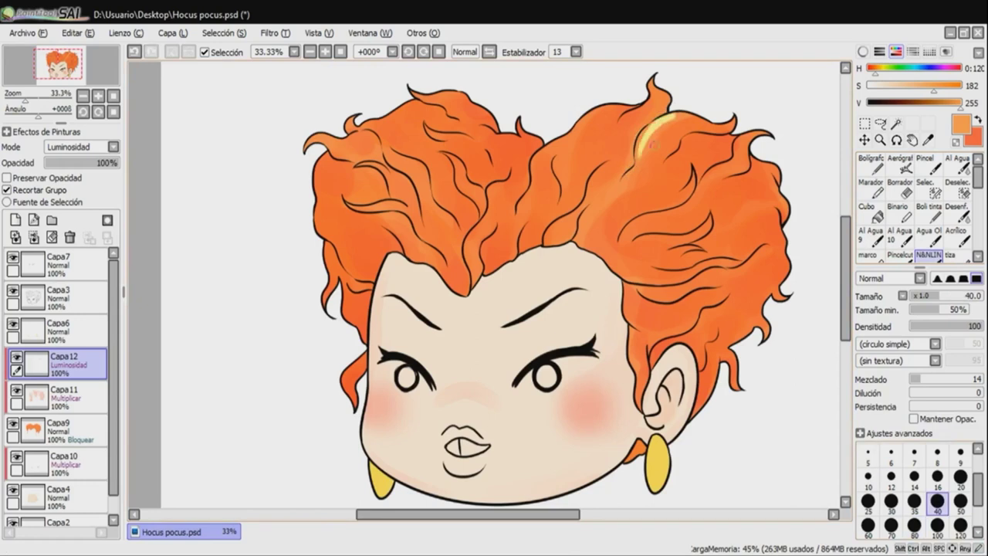
{"action": "mouse_move", "coordinate": [730, 186]}
{"action": "left_mouse_down"}
{"action": "mouse_move", "coordinate": [618, 262]}
{"action": "mouse_move", "coordinate": [611, 278]}
{"action": "left_mouse_up"}
{"action": "left_click_drag", "start_coordinate": [675, 318], "coordinate": [625, 328]}
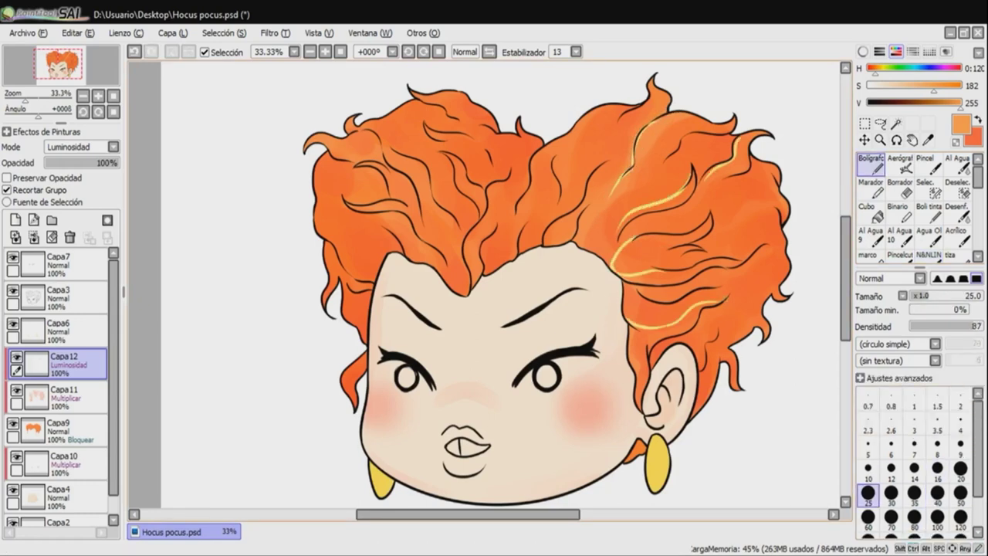
- Add matching yellow highlight strands along the centre parting and across the other hair bun
{"action": "left_click_drag", "start_coordinate": [488, 191], "coordinate": [468, 282]}
{"action": "left_click_drag", "start_coordinate": [536, 151], "coordinate": [521, 247]}
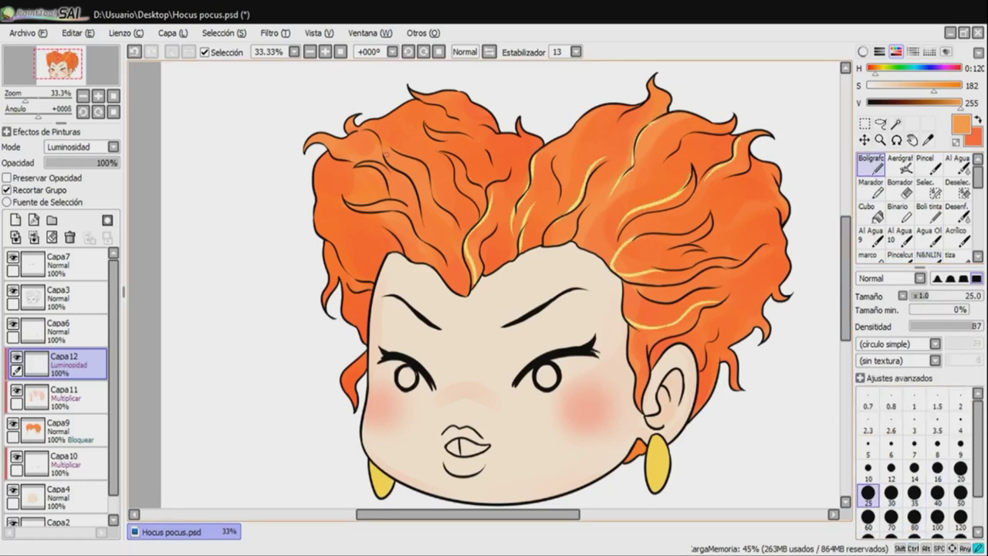
{"action": "left_click_drag", "start_coordinate": [317, 226], "coordinate": [372, 282]}
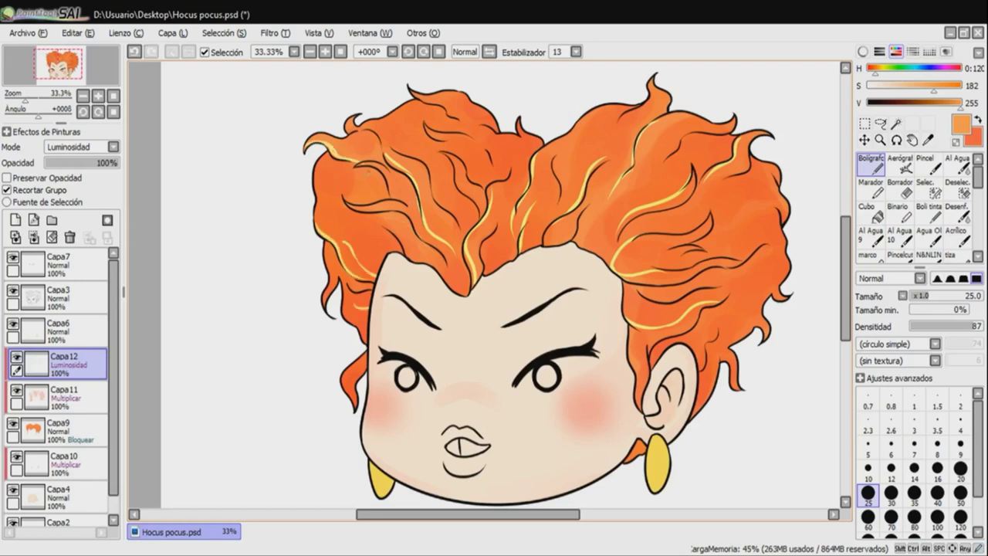
{"action": "key", "text": "ctrl+shift+n"}
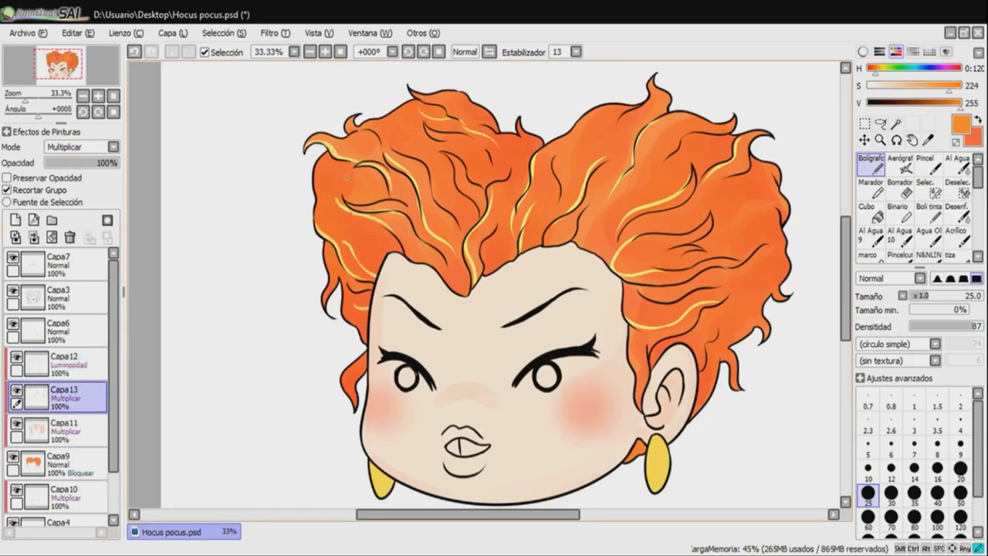
{"action": "left_click_drag", "start_coordinate": [934, 91], "coordinate": [898, 91]}
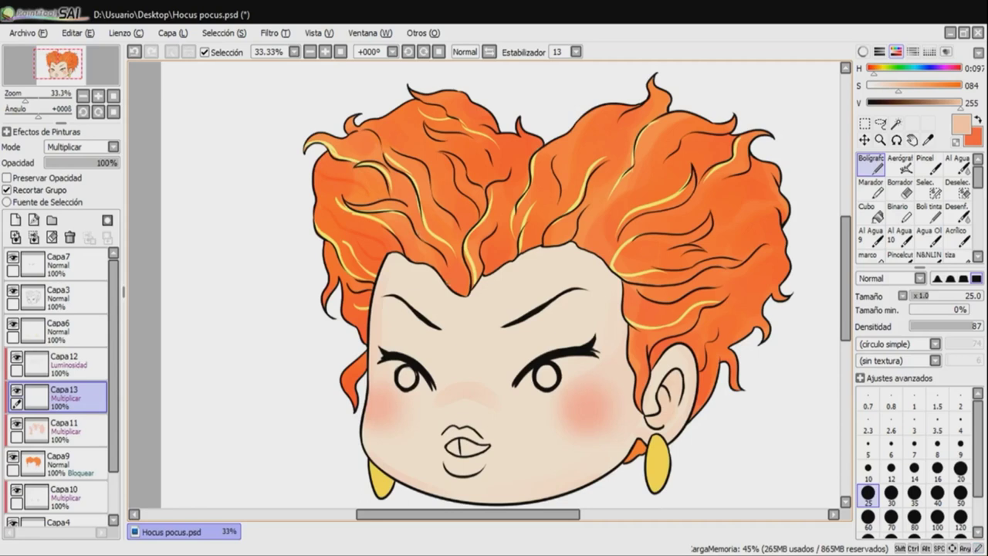
{"action": "left_click", "coordinate": [70, 238]}
- Colour both lips salmon pink on Multiplicar layer Capa10 and erase the spill inside the mouth with the eraser at size 30
{"action": "left_click", "coordinate": [62, 444]}
{"action": "key", "text": "n"}
{"action": "left_click_drag", "start_coordinate": [448, 457], "coordinate": [491, 464]}
{"action": "key", "text": "e"}
{"action": "key", "text": "e"}
{"action": "left_click_drag", "start_coordinate": [440, 435], "coordinate": [443, 466]}
{"action": "key", "text": "e"}
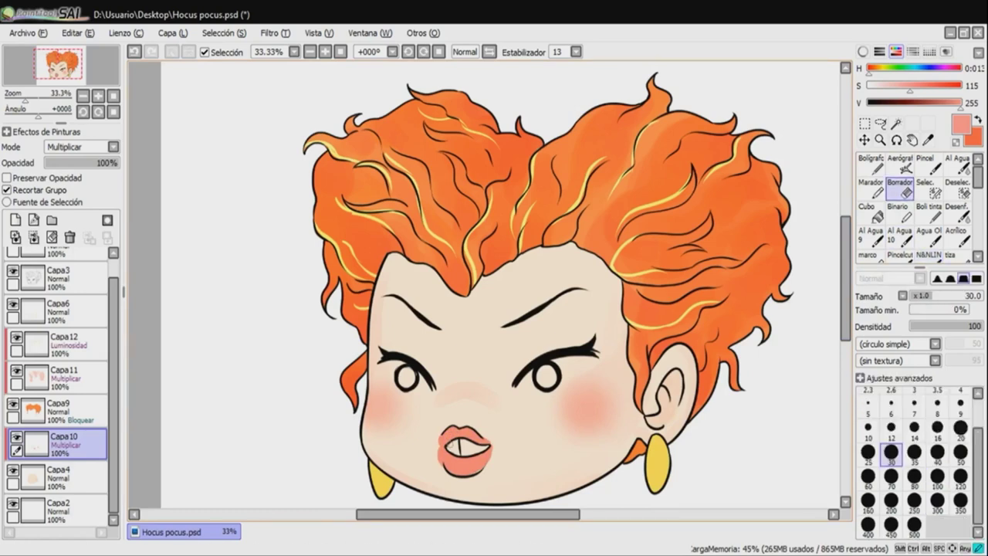
- Transfer the lip colour to its own opacity-locked Normal layer Capa13 and recolour it pink
{"action": "key", "text": "ctrl+t"}
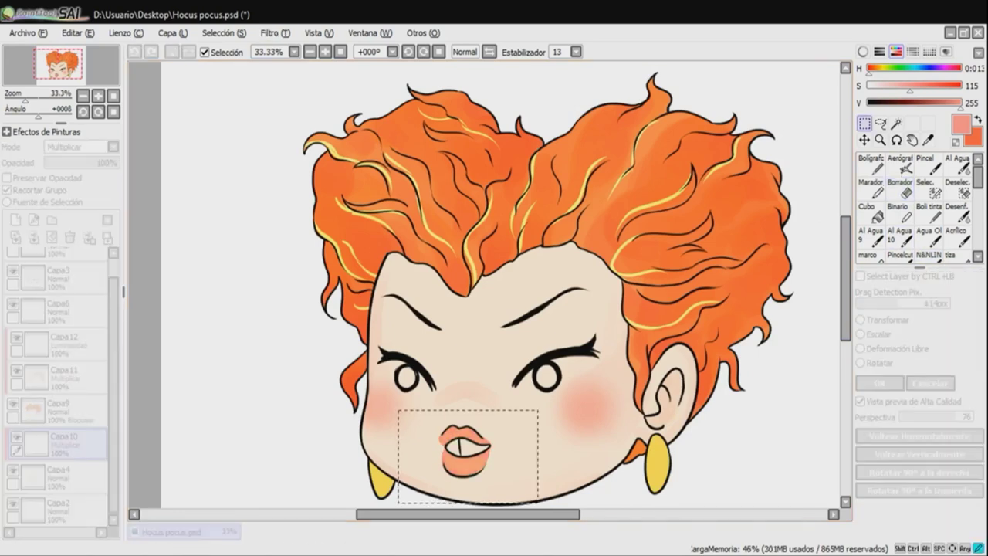
{"action": "key", "text": "Return"}
{"action": "key", "text": "ctrl+d"}
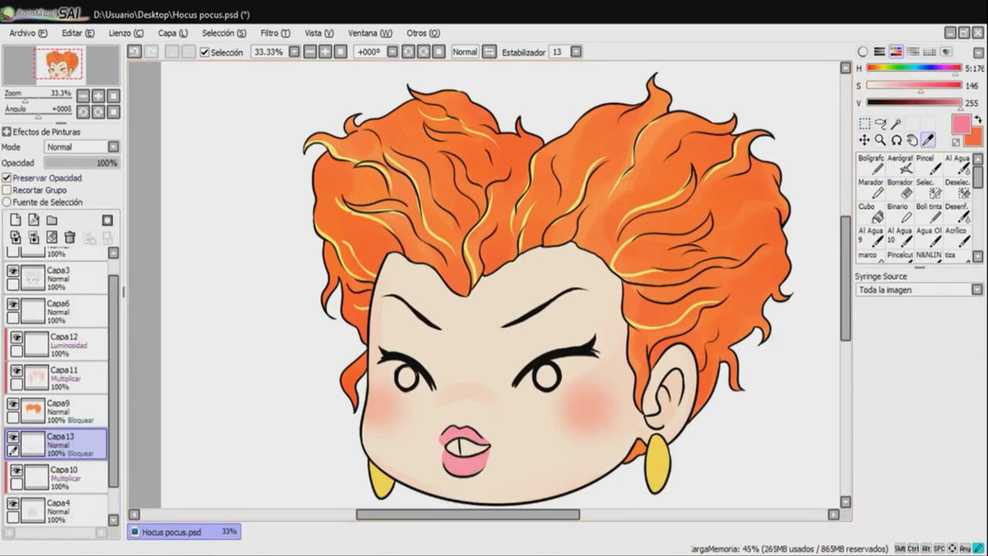
- Shade the lips deeper pink with the Desenf. brush at size 80 on a clipped Multiplicar layer and merge it into Capa13
{"action": "key", "text": "b"}
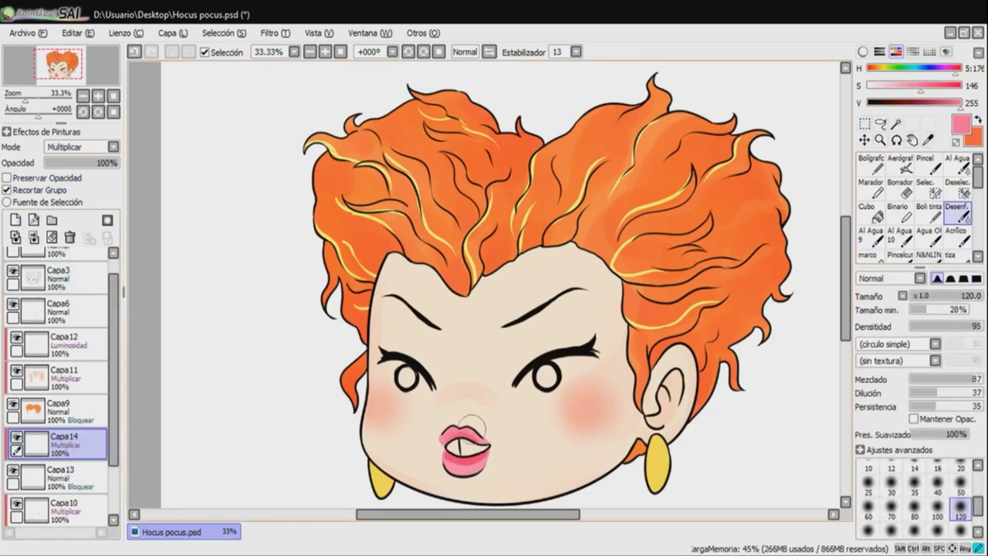
{"action": "key", "text": "ctrl+e"}
{"action": "key", "text": "bracketleft"}
{"action": "key", "text": "bracketleft"}
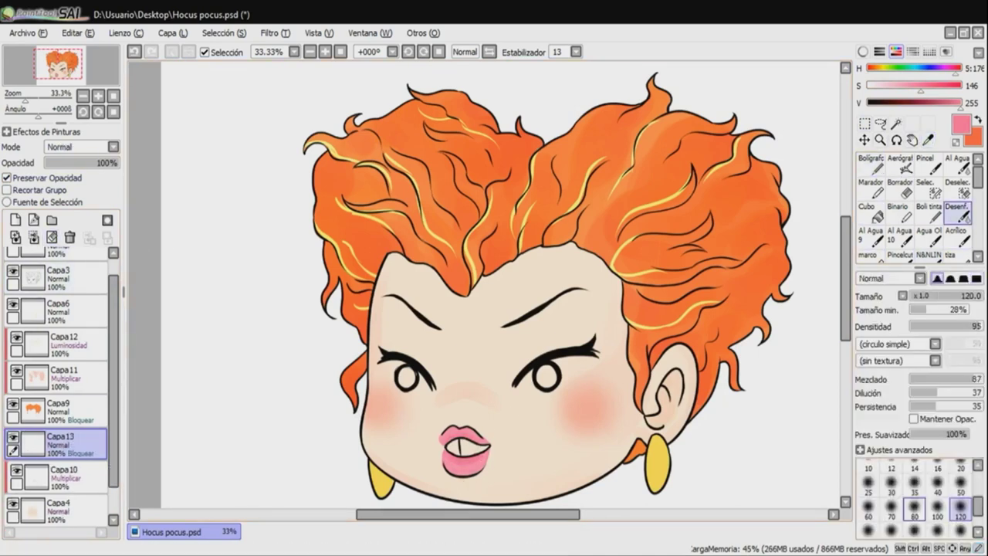
{"action": "key", "text": "ctrl+z"}
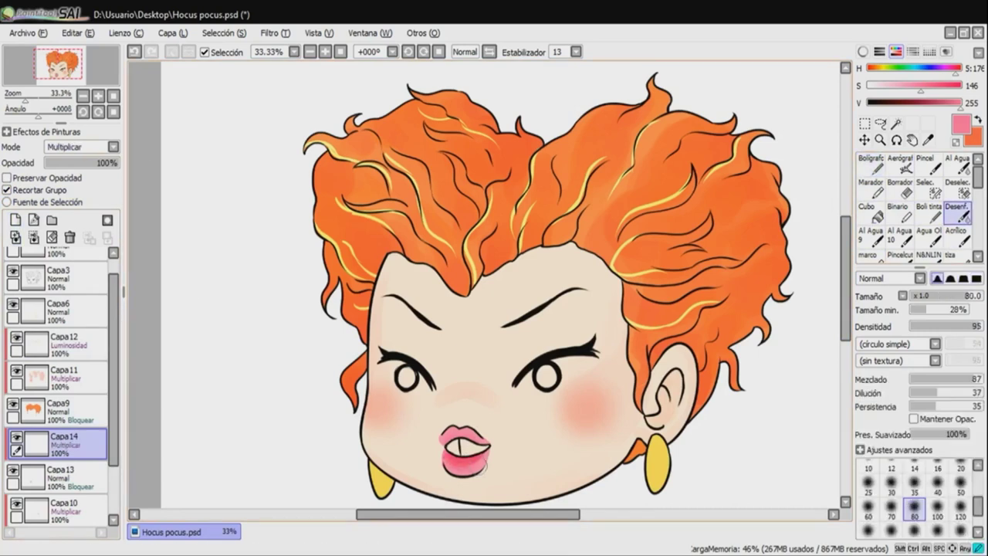
{"action": "key", "text": "e"}
{"action": "scroll", "coordinate": [466, 433], "scroll_direction": "up", "scroll_amount": 1}
{"action": "key", "text": "ctrl+e"}
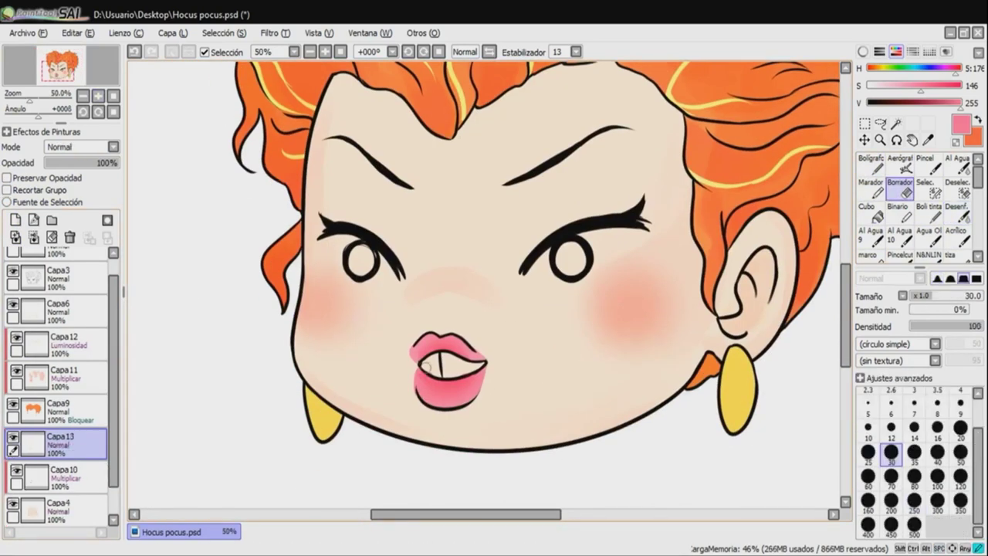
- Fill the teeth with white on new Normal layer Capa14 below the lips, using the pen at size 35
{"action": "key", "text": "ctrl+shift+n"}
{"action": "key", "text": "n"}
{"action": "key", "text": "ctrl+shift+n"}
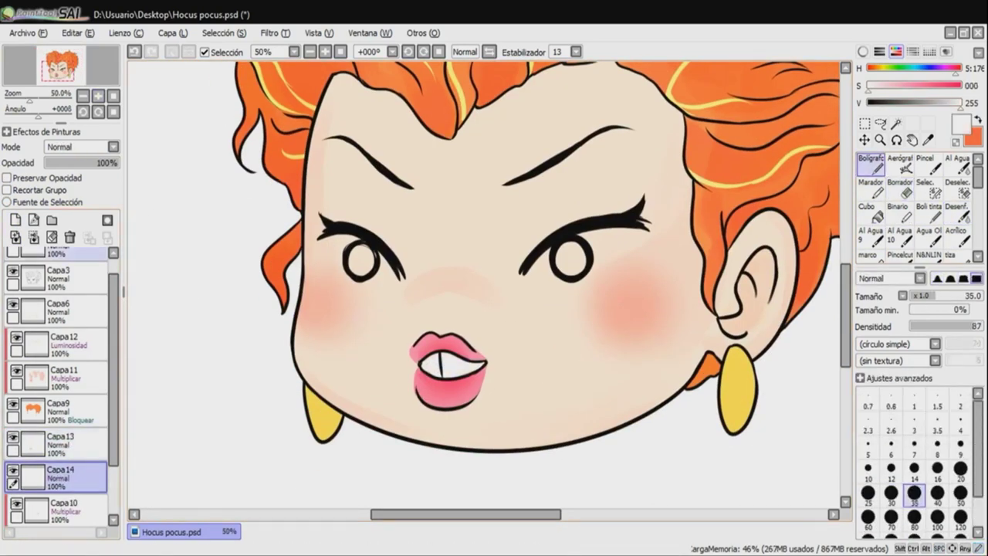
- Paint a light pink highlight on the lower lip, on clipped Pantalla layer Capa15 with the N&NLIN brush at size 40
{"action": "left_click", "coordinate": [7, 189]}
{"action": "left_click", "coordinate": [441, 386], "text": "alt"}
{"action": "left_click", "coordinate": [928, 255]}
{"action": "left_click_drag", "start_coordinate": [420, 385], "coordinate": [425, 390]}
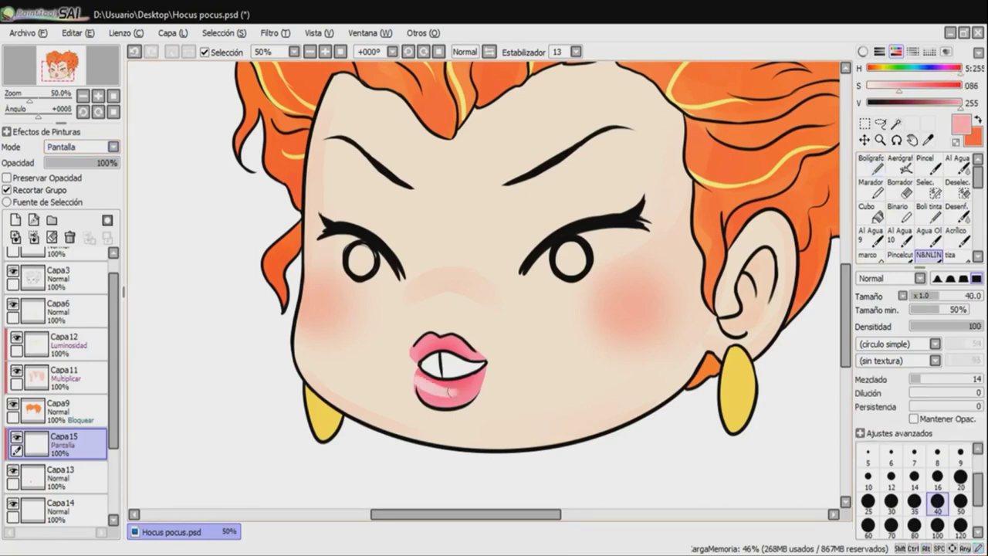
- Try blending the lower lip highlight in Luminosidad mode at reduced opacity with the Desenf. brush at size 80, and undo the strokes
{"action": "left_click", "coordinate": [954, 212]}
{"action": "left_click", "coordinate": [81, 147]}
{"action": "left_click_drag", "start_coordinate": [117, 163], "coordinate": [100, 163]}
{"action": "left_click_drag", "start_coordinate": [432, 382], "coordinate": [448, 390]}
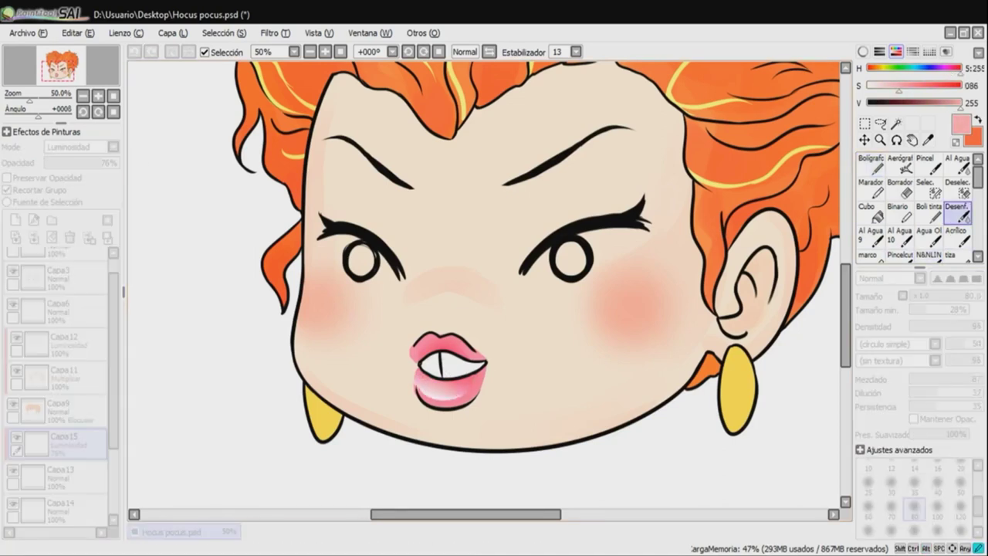
{"action": "key", "text": "ctrl+z"}
{"action": "key", "text": "ctrl+z"}
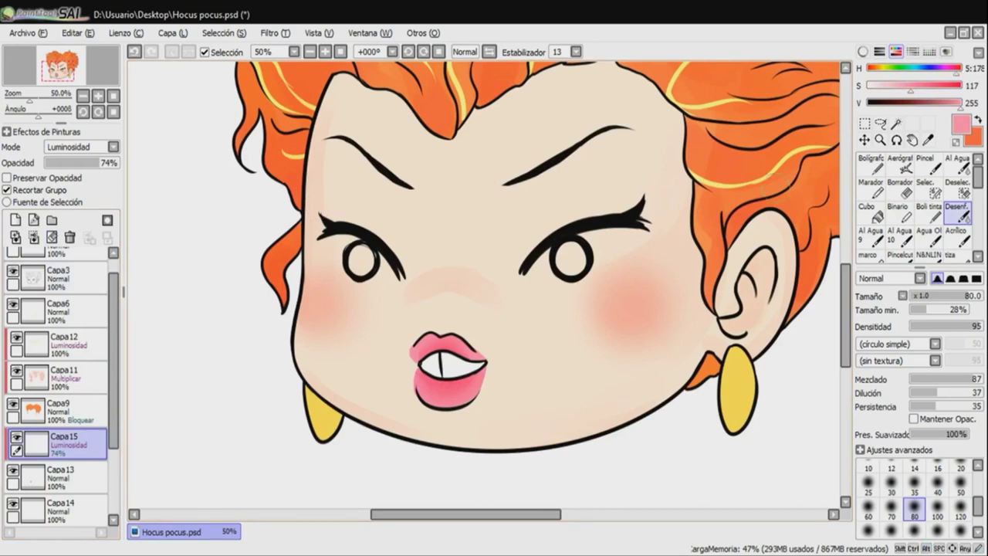
- Repaint the lower lip highlight softly with the Desenf. brush and set Capa15 to Pantalla at 100% opacity
{"action": "left_click_drag", "start_coordinate": [421, 386], "coordinate": [451, 390]}
{"action": "left_click", "coordinate": [955, 212]}
{"action": "key", "text": "ctrl+z"}
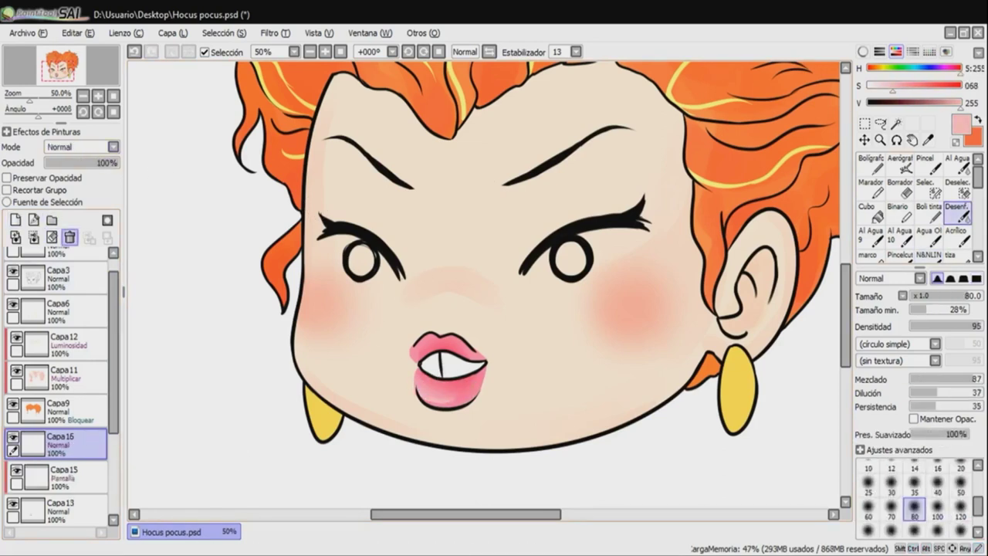
- Recolour both eyebrows orange on opacity-locked layer Capa7 with the N&NLIN brush at size 40
{"action": "key", "text": "ctrl+shift+n"}
{"action": "left_click", "coordinate": [7, 178]}
{"action": "left_click_drag", "start_coordinate": [506, 183], "coordinate": [629, 130]}
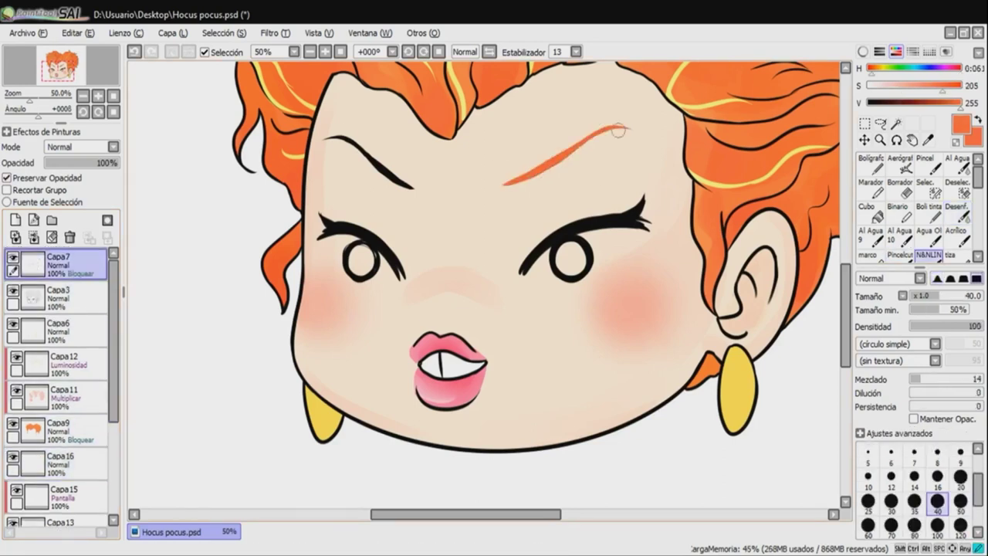
{"action": "left_click_drag", "start_coordinate": [328, 139], "coordinate": [409, 185]}
{"action": "key", "text": "minus"}
- Shade both earrings darker gold on opacity-locked layer Capa6 at size 40 and add white diagonal shine with the pen at size 35
{"action": "key", "text": "a"}
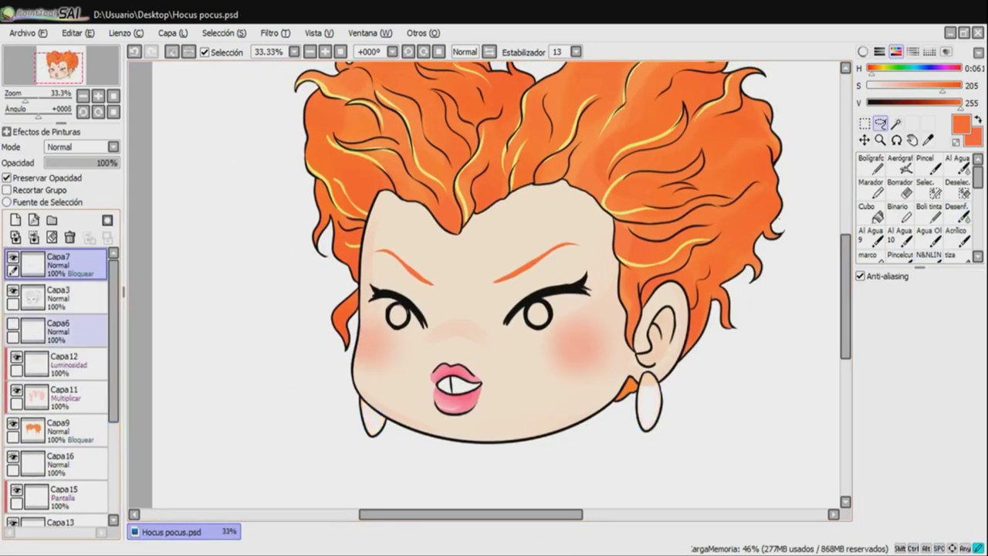
{"action": "left_click", "coordinate": [58, 328]}
{"action": "left_click", "coordinate": [927, 255]}
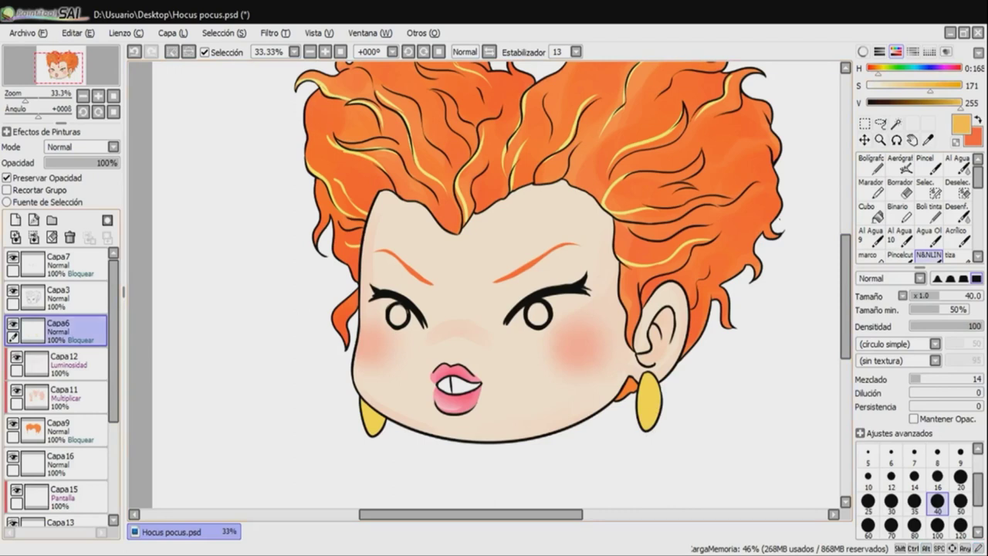
{"action": "left_click", "coordinate": [652, 413], "text": "alt"}
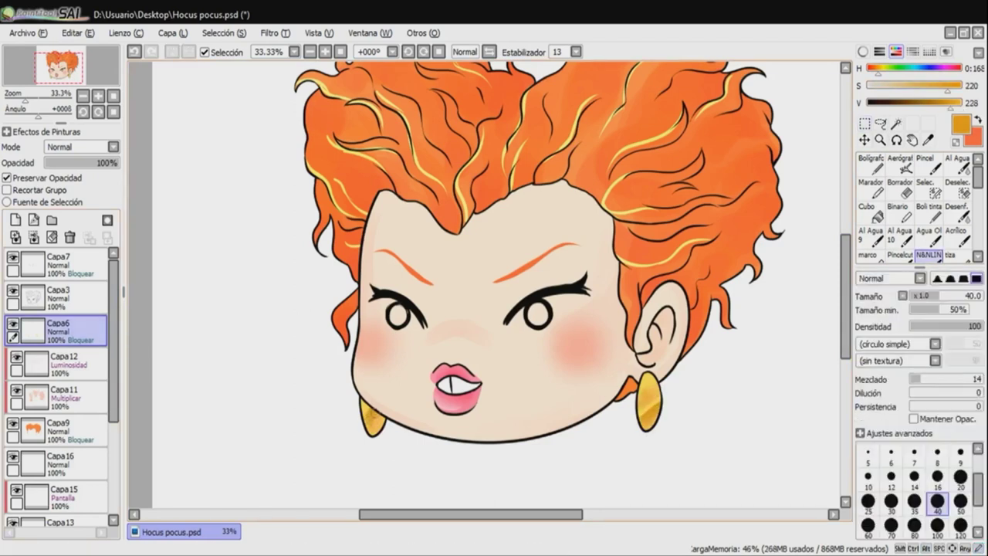
{"action": "key", "text": "n"}
{"action": "left_click_drag", "start_coordinate": [643, 385], "coordinate": [645, 424]}
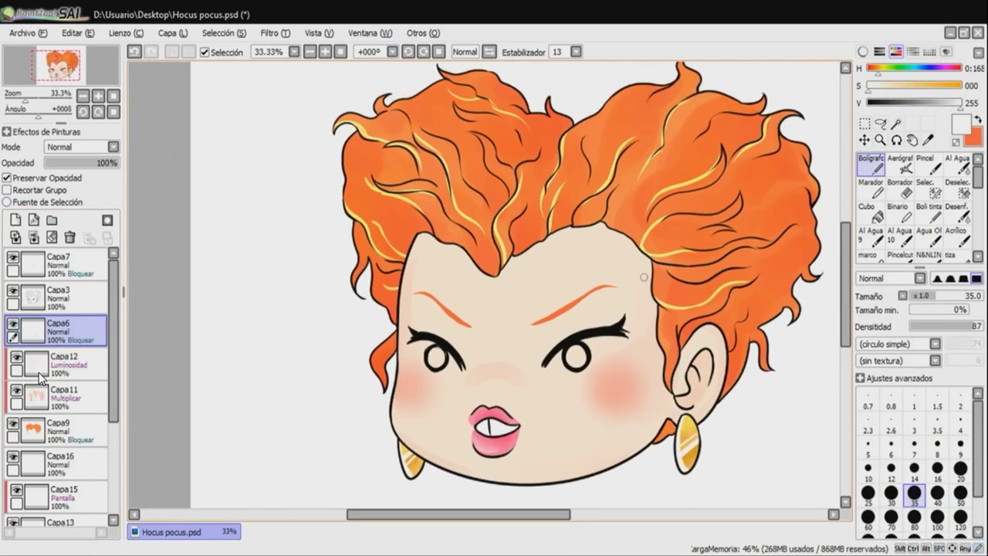
- Cover the outer lip colour with sampled skin tone on Capa17 clipped to Capa13, using the N&NLIN brush at size 40
{"action": "scroll", "coordinate": [58, 385], "scroll_direction": "down", "scroll_amount": 3}
{"action": "left_click", "coordinate": [58, 467]}
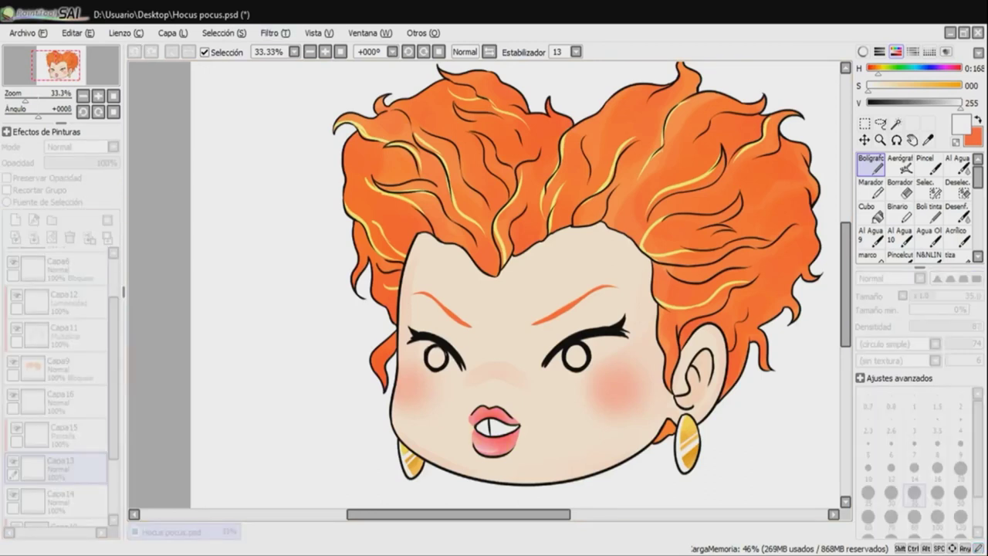
{"action": "left_click", "coordinate": [871, 188]}
{"action": "left_click", "coordinate": [469, 399], "text": "alt"}
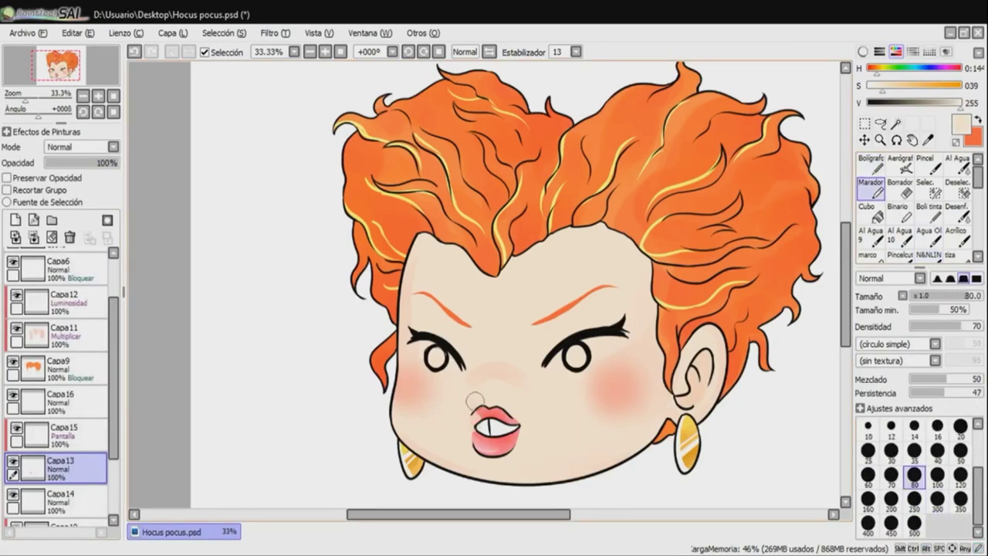
{"action": "scroll", "coordinate": [513, 445], "scroll_direction": "up", "scroll_amount": 1}
{"action": "left_click", "coordinate": [15, 219]}
{"action": "left_click", "coordinate": [6, 189]}
{"action": "left_click", "coordinate": [929, 254]}
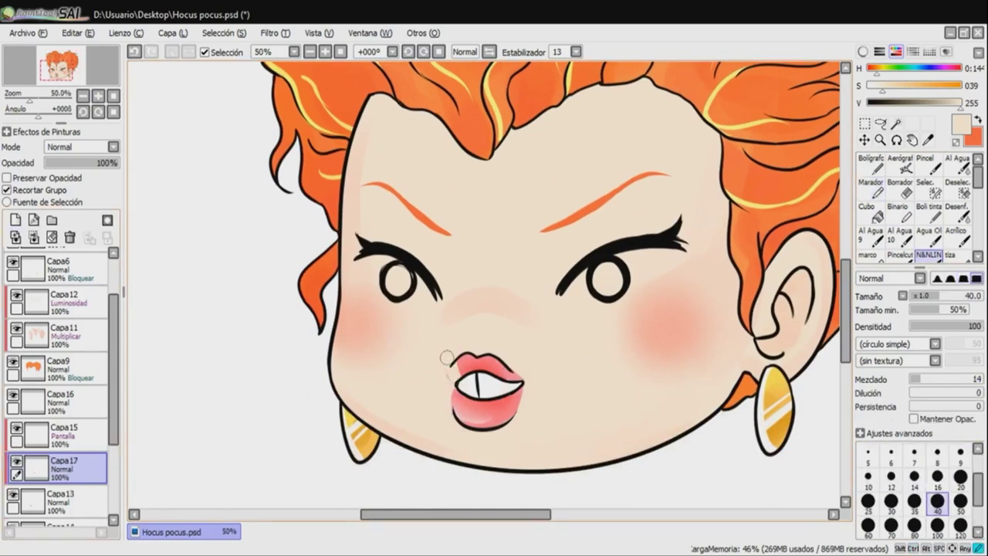
- Fill the inside of both eyes with white
{"action": "scroll", "coordinate": [510, 419], "scroll_direction": "down", "scroll_amount": 1}
{"action": "scroll", "coordinate": [510, 420], "scroll_direction": "up", "scroll_amount": 1}
{"action": "left_click_drag", "start_coordinate": [547, 331], "coordinate": [558, 341]}
{"action": "left_click_drag", "start_coordinate": [334, 332], "coordinate": [346, 341]}
- Paint a light brown eyeshadow base above both eyes on layer Capa4 with the marker at size 50
{"action": "left_click", "coordinate": [62, 460]}
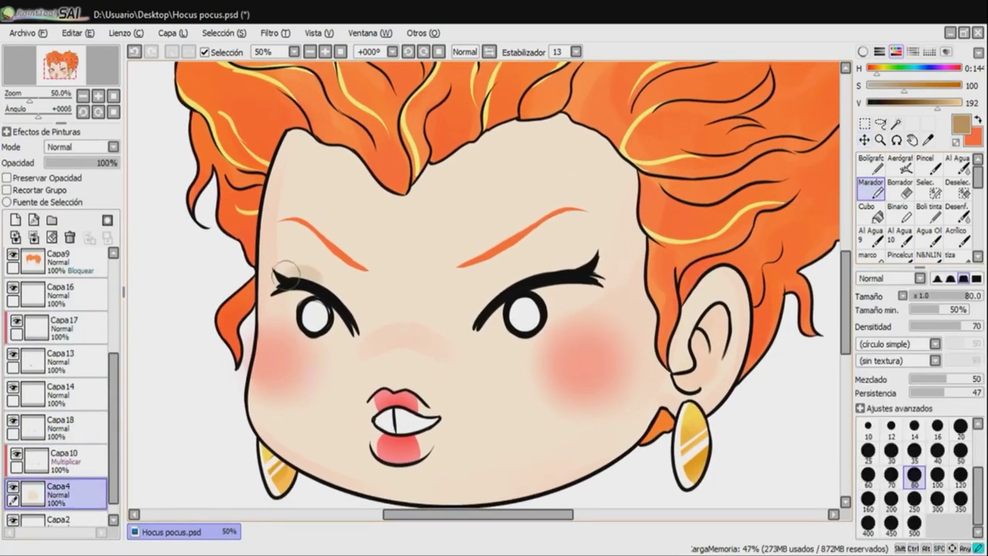
{"action": "left_click", "coordinate": [960, 451]}
{"action": "mouse_move", "coordinate": [277, 272]}
{"action": "left_mouse_down"}
{"action": "mouse_move", "coordinate": [331, 284]}
{"action": "mouse_move", "coordinate": [359, 317]}
{"action": "left_mouse_up"}
{"action": "mouse_move", "coordinate": [472, 301]}
{"action": "left_mouse_down"}
{"action": "mouse_move", "coordinate": [540, 266]}
{"action": "mouse_move", "coordinate": [594, 261]}
{"action": "left_mouse_up"}
- Layer dark orange eyeshadow over the brown base on both lids and soften its edges with a lighter sampled tone at size 35
{"action": "left_click_drag", "start_coordinate": [517, 272], "coordinate": [575, 259]}
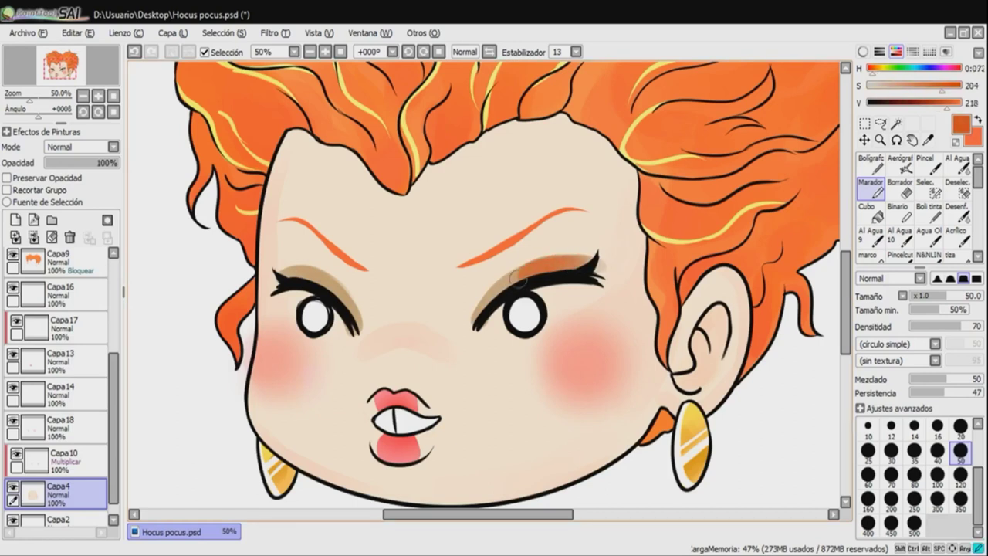
{"action": "left_click_drag", "start_coordinate": [484, 307], "coordinate": [590, 261]}
{"action": "left_click_drag", "start_coordinate": [278, 270], "coordinate": [341, 295]}
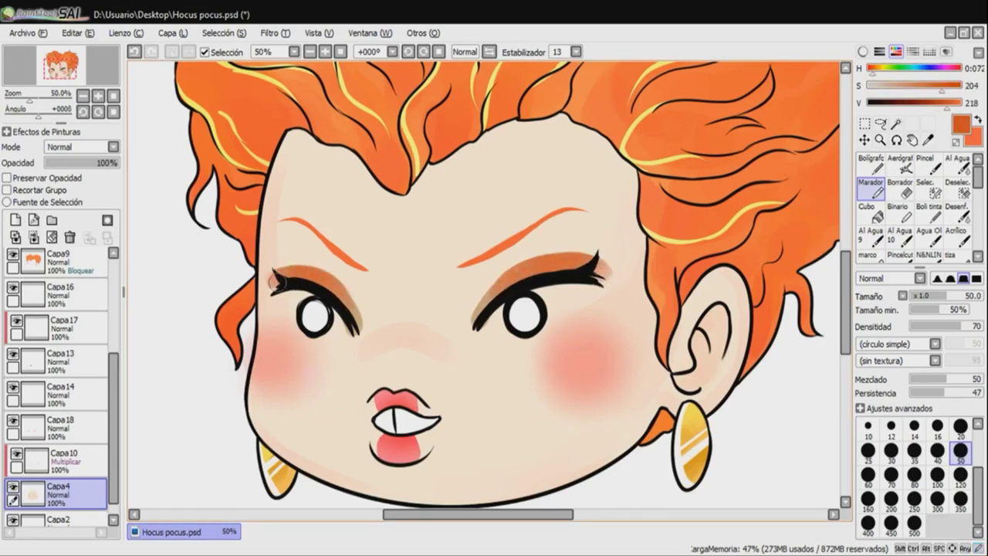
{"action": "left_click", "coordinate": [498, 277], "text": "alt"}
{"action": "left_click", "coordinate": [913, 451]}
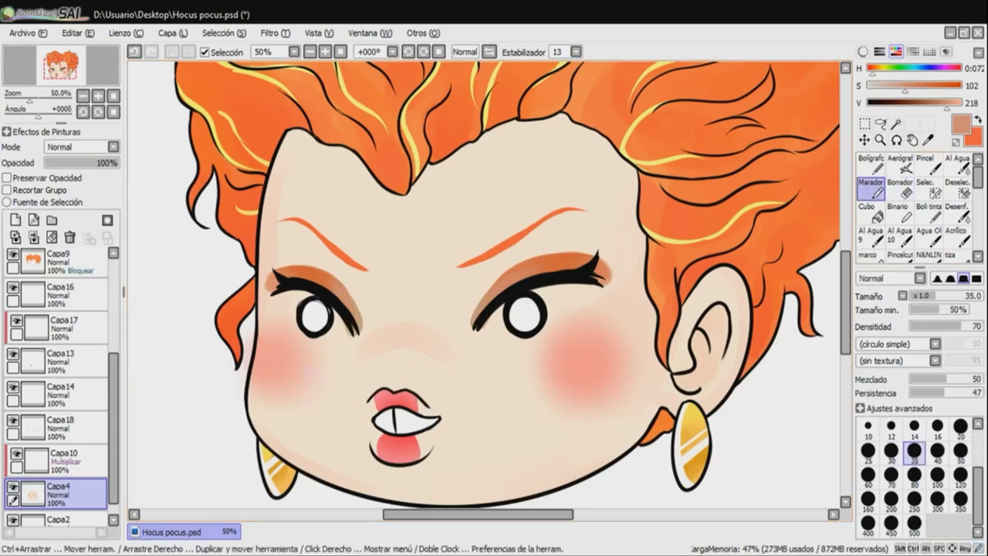
- Lasso the eyebrow nearest the ear on layer Capa7 and tilt it more steeply
{"action": "left_click_drag", "start_coordinate": [588, 292], "coordinate": [542, 248]}
{"action": "left_click", "coordinate": [58, 259]}
{"action": "left_click", "coordinate": [880, 123]}
{"action": "left_click_drag", "start_coordinate": [378, 131], "coordinate": [502, 231]}
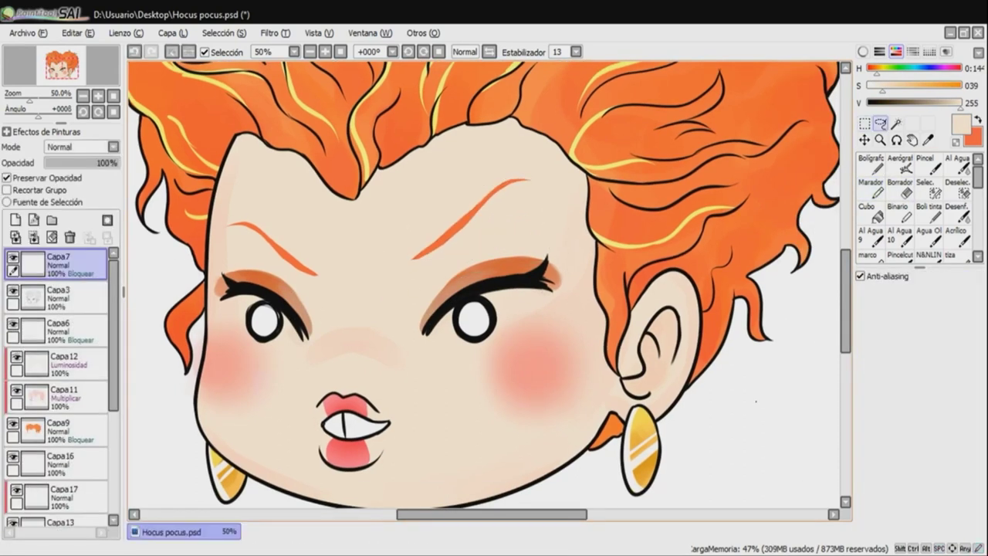
- Paint a bright shine on the lower lip on new unclipped Luminosidad layer Capa19 with the pen at size 35
{"action": "left_click", "coordinate": [872, 164]}
{"action": "left_click", "coordinate": [532, 316], "text": "alt"}
{"action": "left_click", "coordinate": [58, 463]}
{"action": "left_click", "coordinate": [15, 219]}
{"action": "left_click", "coordinate": [7, 189]}
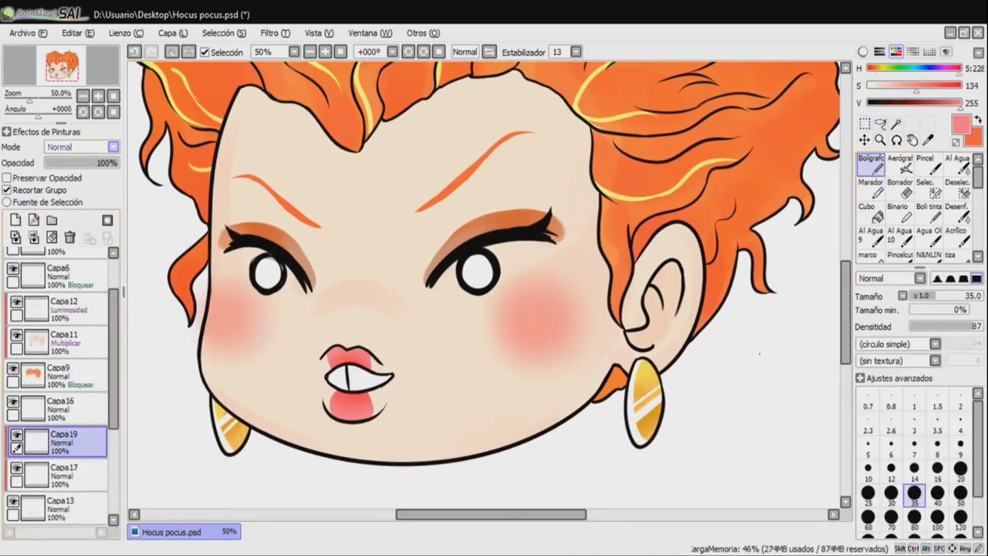
{"action": "left_click", "coordinate": [7, 189]}
{"action": "left_click", "coordinate": [77, 146]}
{"action": "left_click", "coordinate": [345, 408], "text": "alt"}
{"action": "left_click", "coordinate": [464, 324], "text": "alt"}
{"action": "left_click_drag", "start_coordinate": [385, 255], "coordinate": [440, 302]}
- Draw small orange hatch marks on the nose, on a new layer above Capa13
{"action": "left_click", "coordinate": [60, 505]}
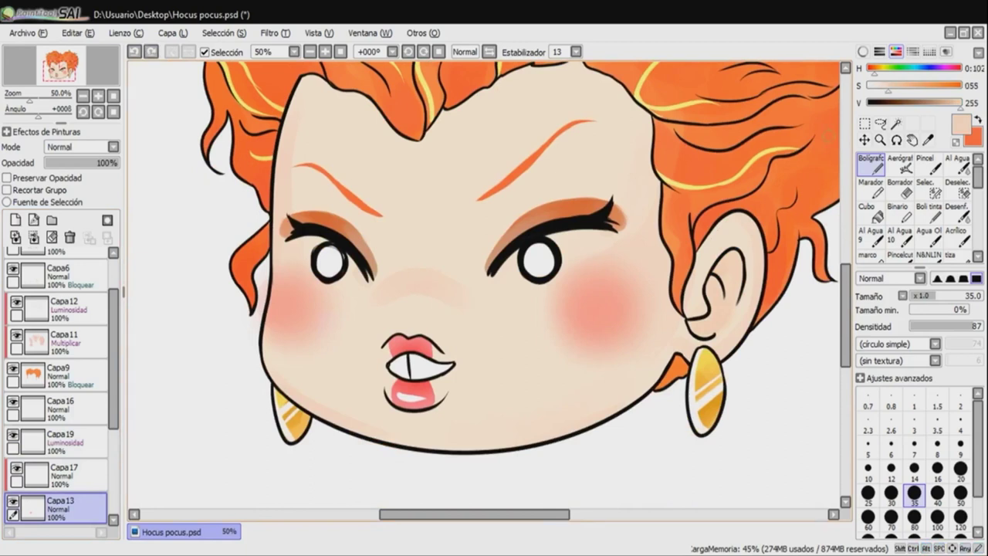
{"action": "left_click", "coordinate": [15, 219]}
{"action": "left_click", "coordinate": [77, 146]}
{"action": "scroll", "coordinate": [478, 285], "scroll_direction": "down", "scroll_amount": 2}
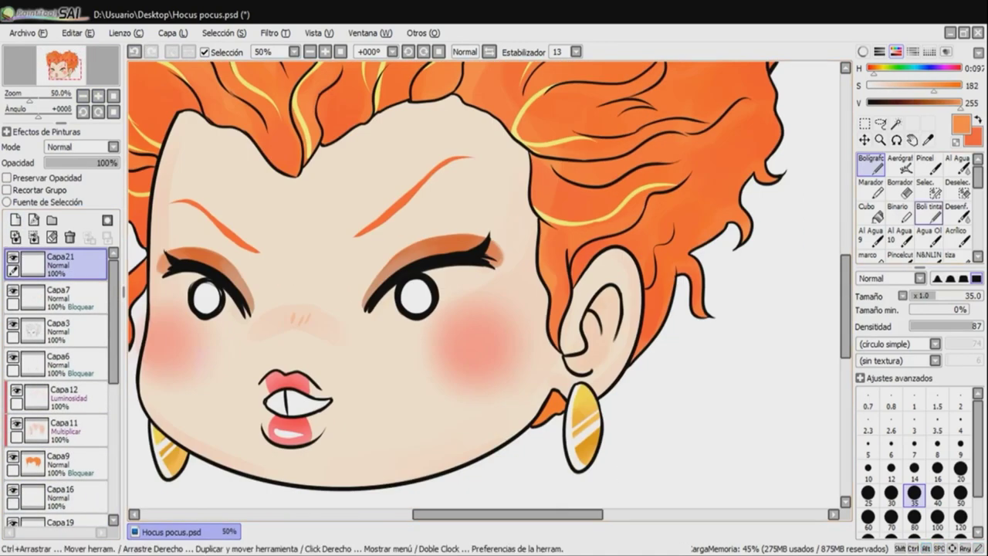
- Sign the drawing in orange beside the ear-side earring on top layer Capa21, with the pen at size 14
{"action": "left_click", "coordinate": [913, 467]}
{"action": "left_click_drag", "start_coordinate": [622, 380], "coordinate": [653, 432]}
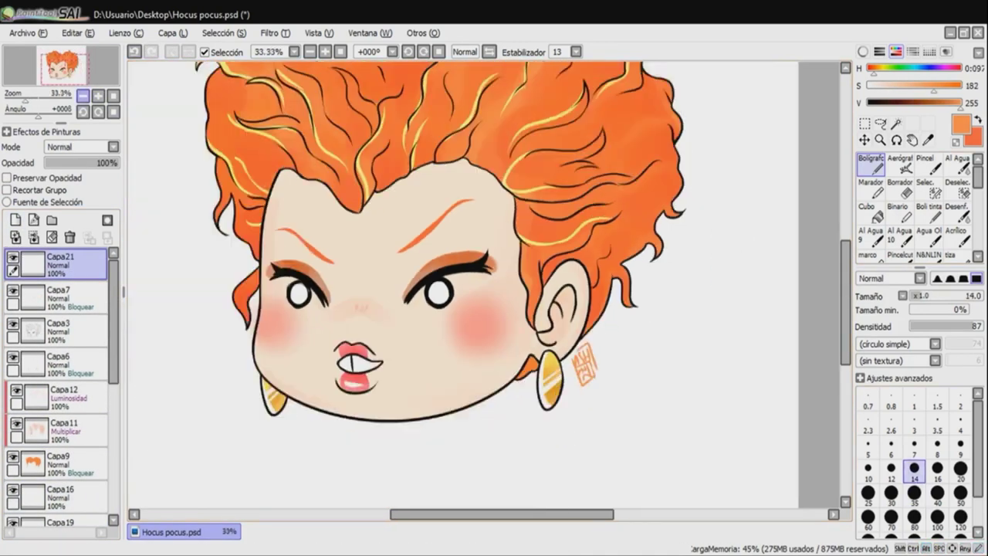